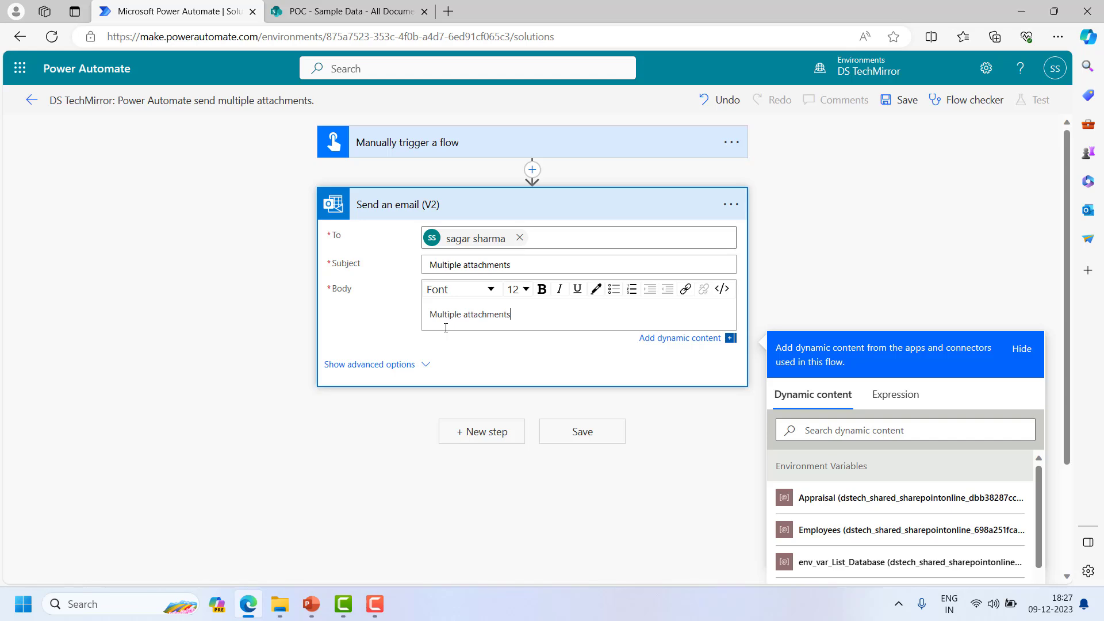
Step: Show the advanced options of the Send an email (V2) action and check the files in SharePoint's Sample Data folder
{"action": "left_click", "coordinate": [382, 375]}
{"action": "scroll", "coordinate": [382, 374], "scroll_direction": "down", "scroll_amount": 1}
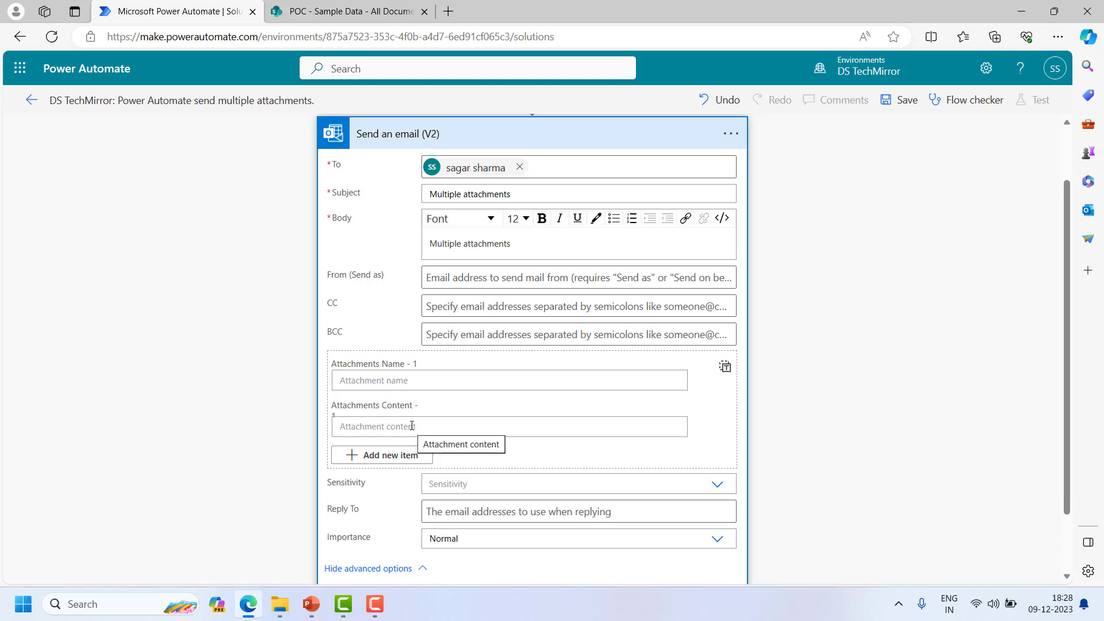
{"action": "left_click", "coordinate": [345, 11]}
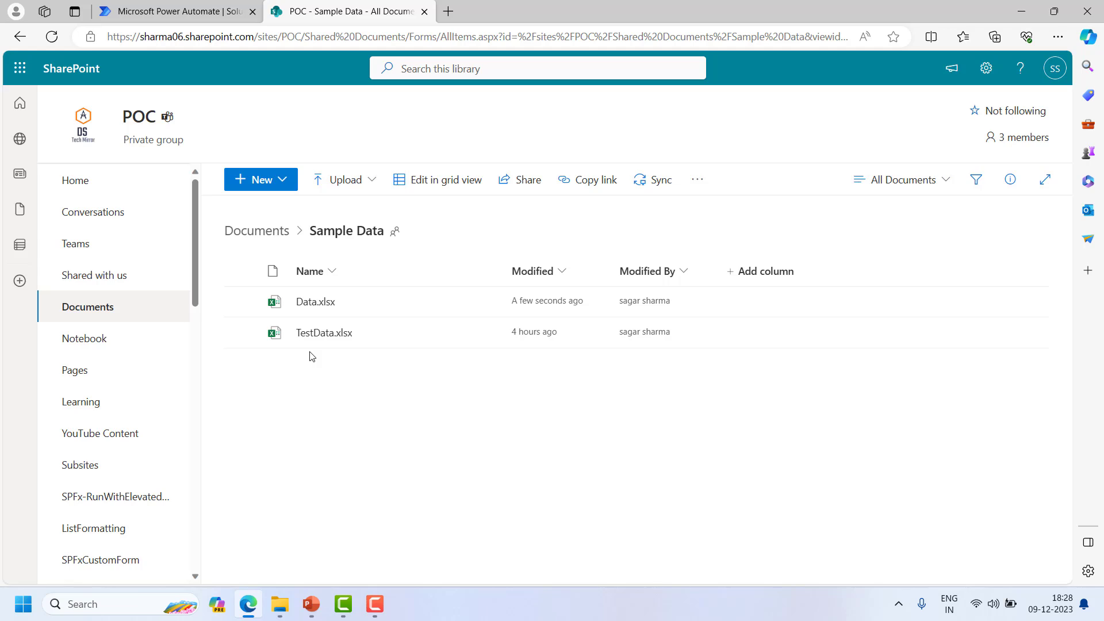
{"action": "left_click", "coordinate": [181, 10]}
Step: Add a second attachment item to the email action and delete it again
{"action": "left_click", "coordinate": [409, 381]}
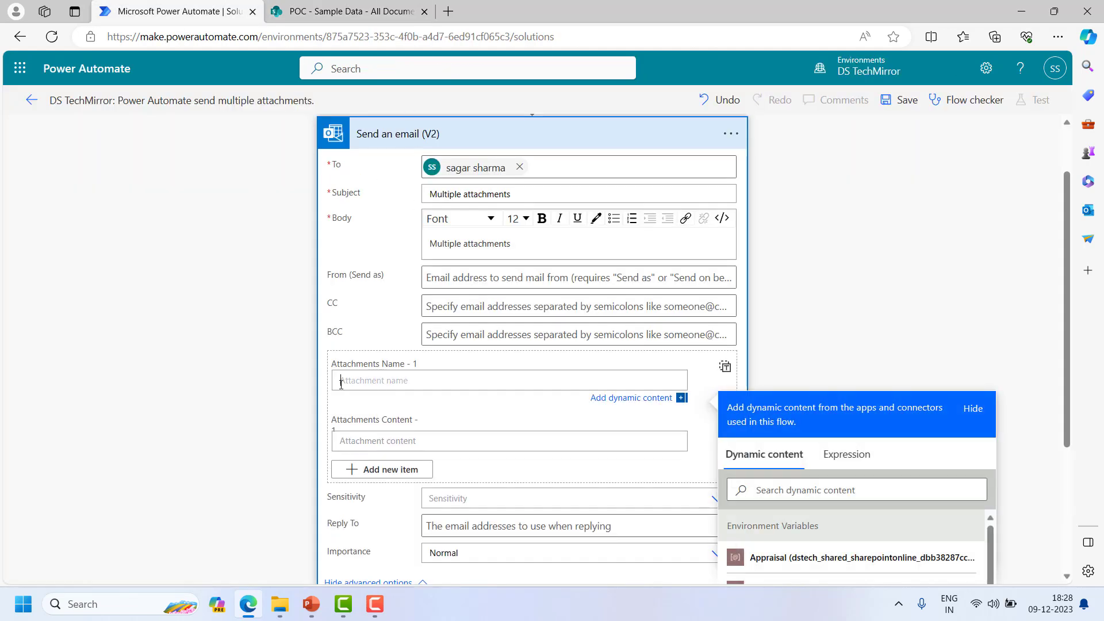
{"action": "left_click", "coordinate": [419, 446]}
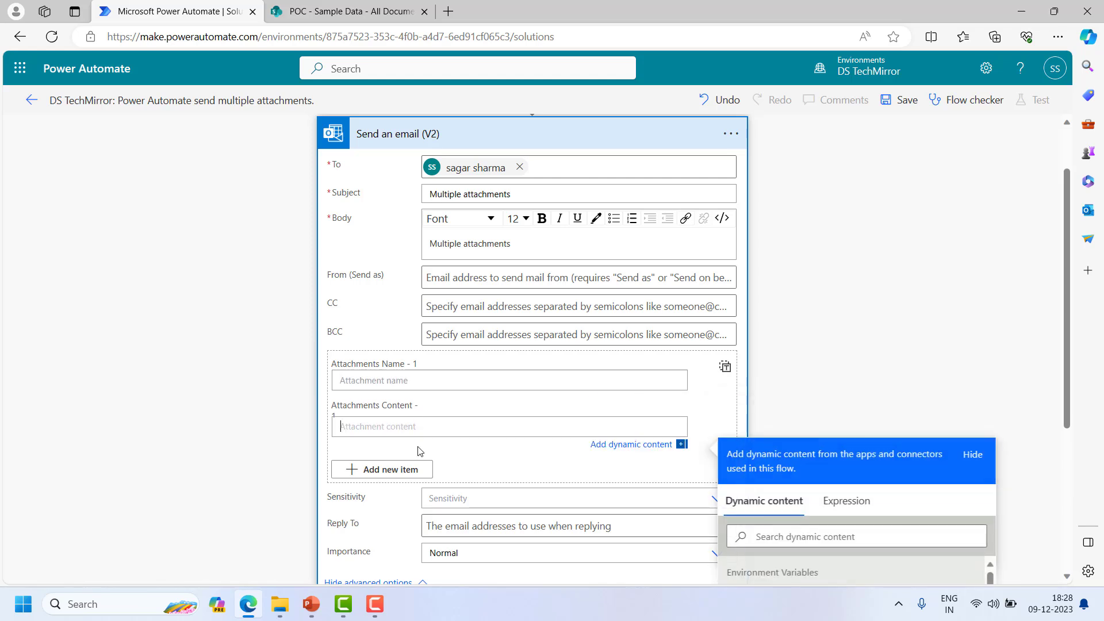
{"action": "left_click", "coordinate": [408, 475]}
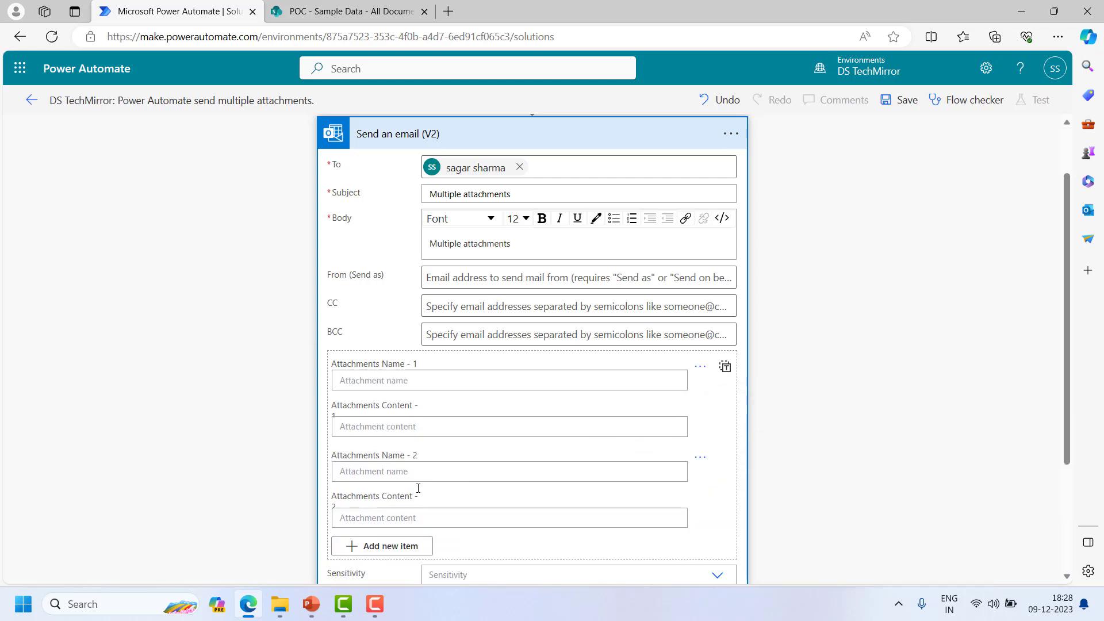
{"action": "scroll", "coordinate": [408, 546], "scroll_direction": "down", "scroll_amount": 3}
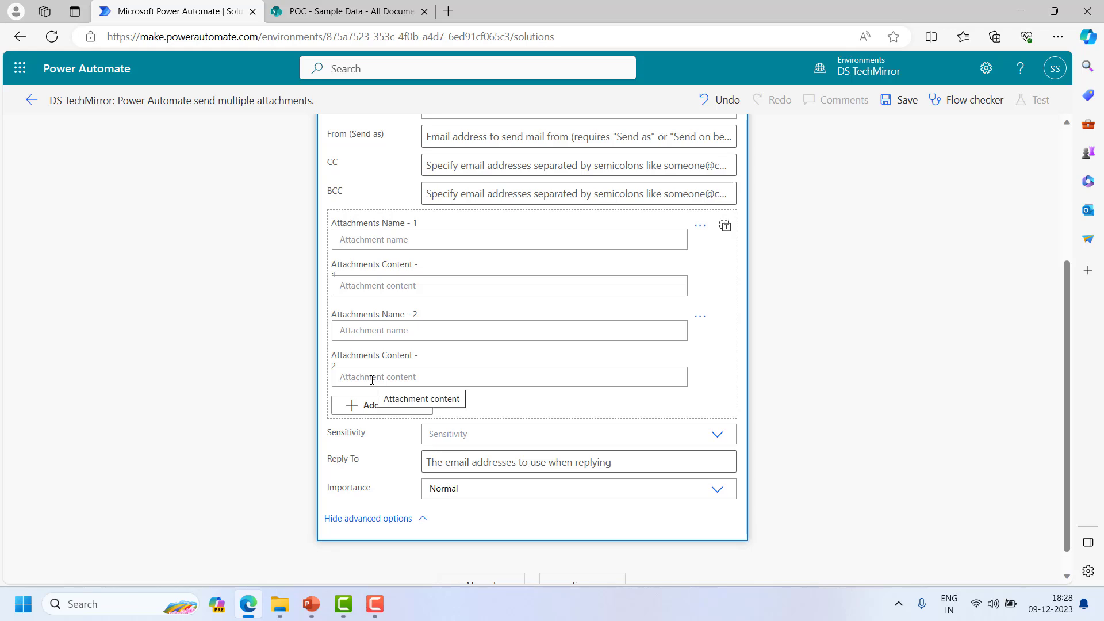
{"action": "left_click", "coordinate": [701, 317]}
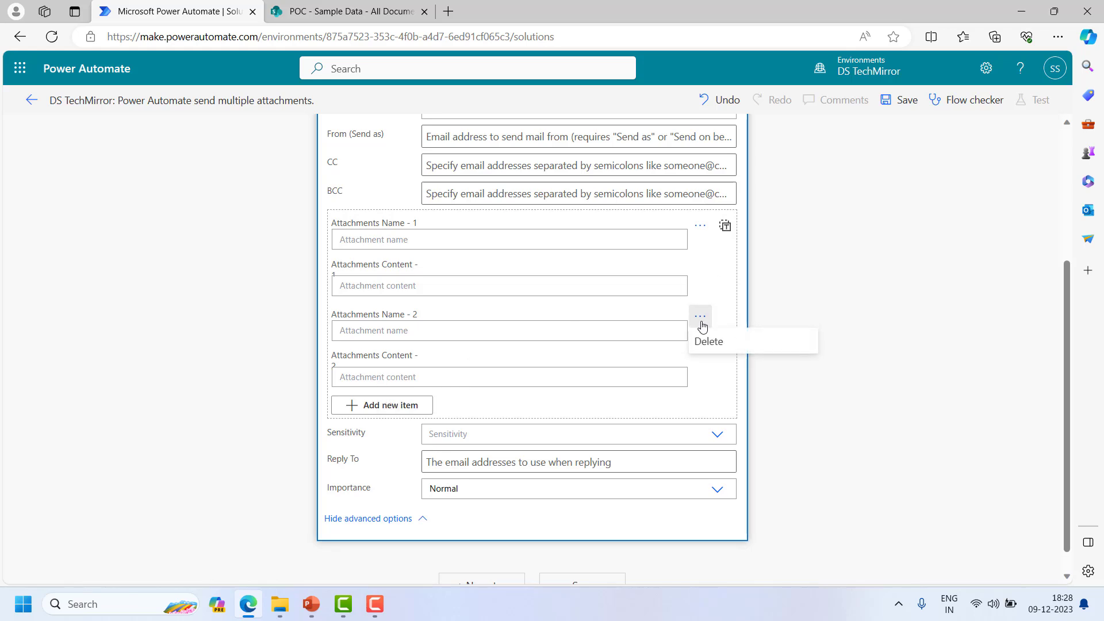
{"action": "left_click", "coordinate": [737, 343]}
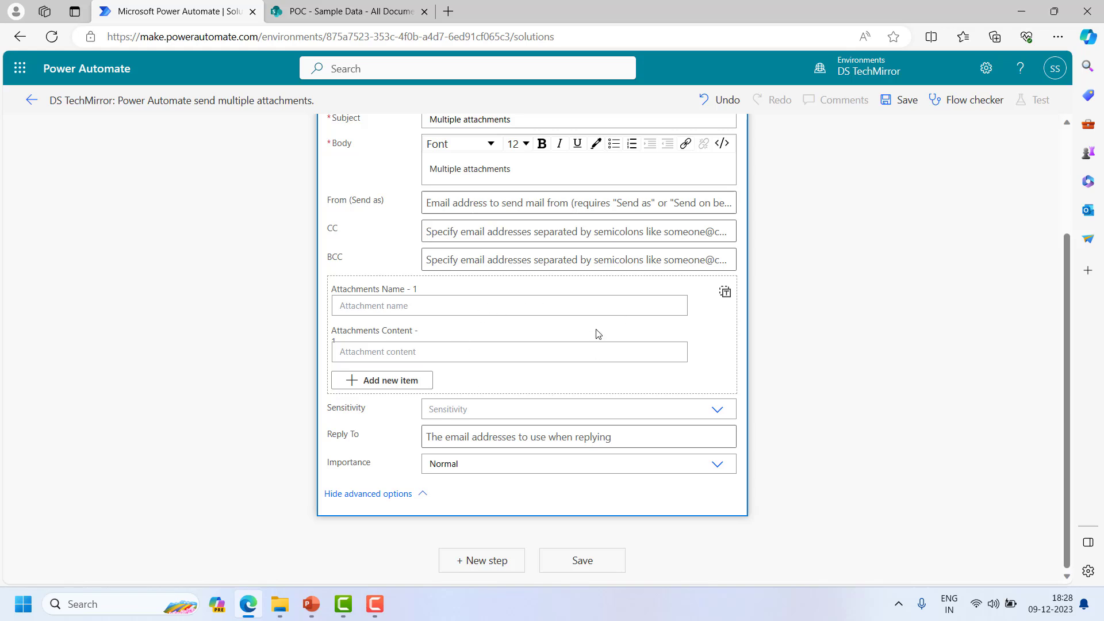
Step: Switch the email attachments to whole-array input and back to separate name and content fields
{"action": "left_click", "coordinate": [726, 294]}
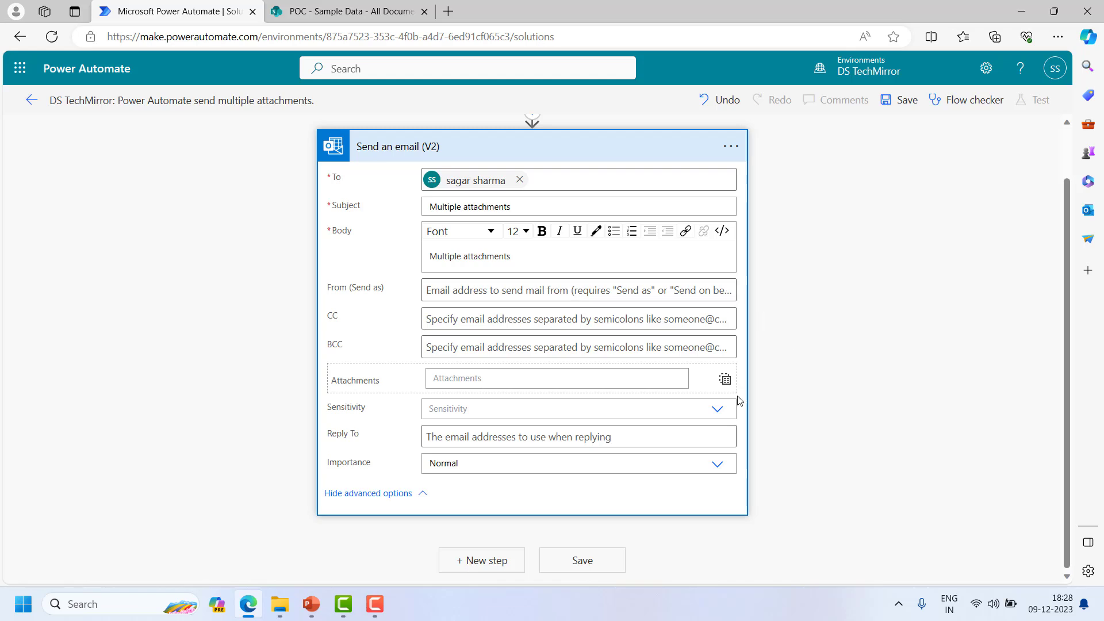
{"action": "left_click", "coordinate": [521, 379]}
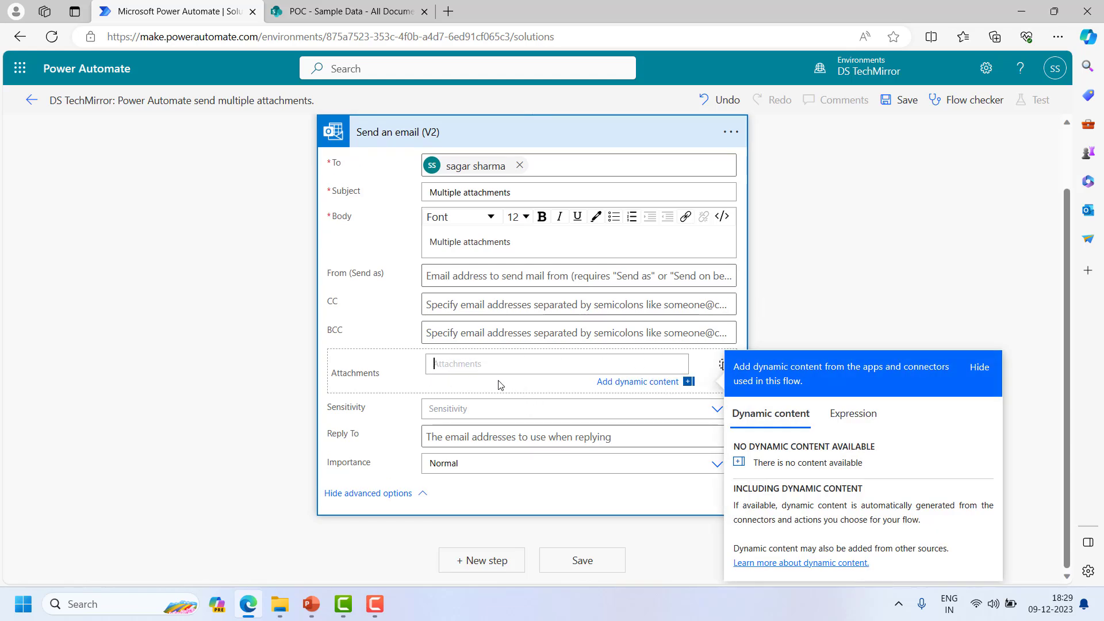
{"action": "left_click", "coordinate": [722, 364]}
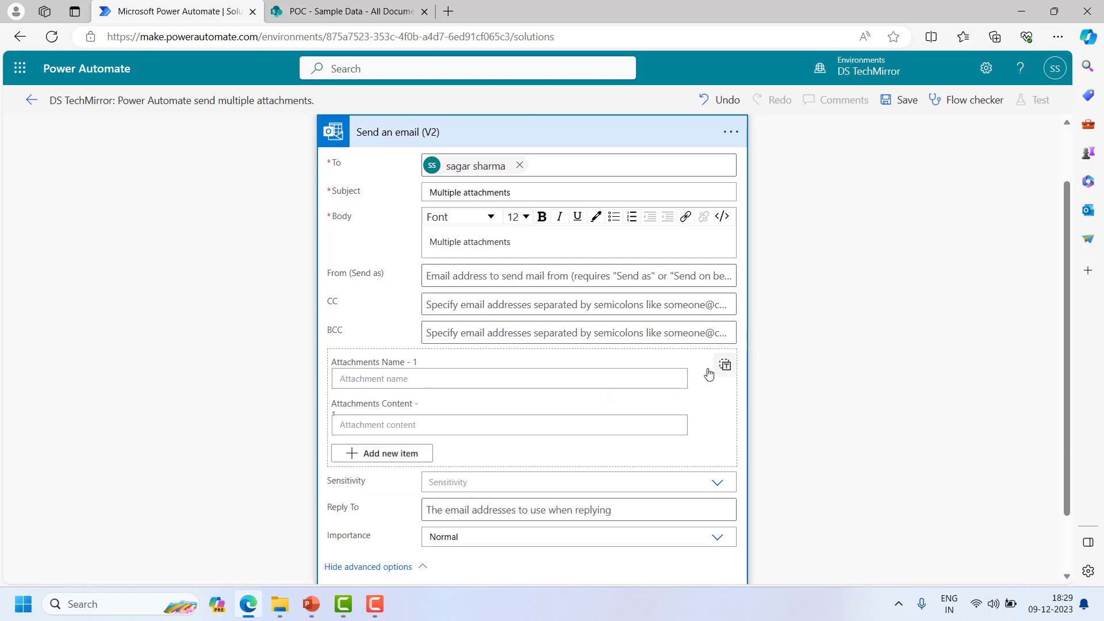
Step: Enter attachment name testname and content test, and select the corresponding object in the attachments' whole-array input
{"action": "left_click", "coordinate": [448, 382]}
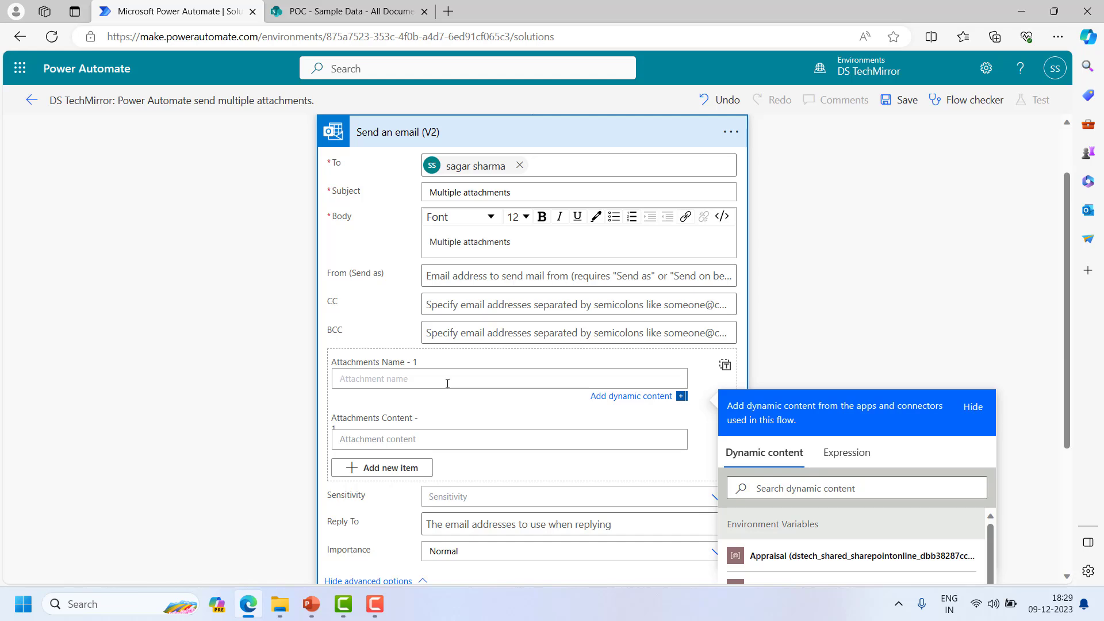
{"action": "type", "text": "testname"}
{"action": "left_click", "coordinate": [425, 444]}
{"action": "type", "text": "test"}
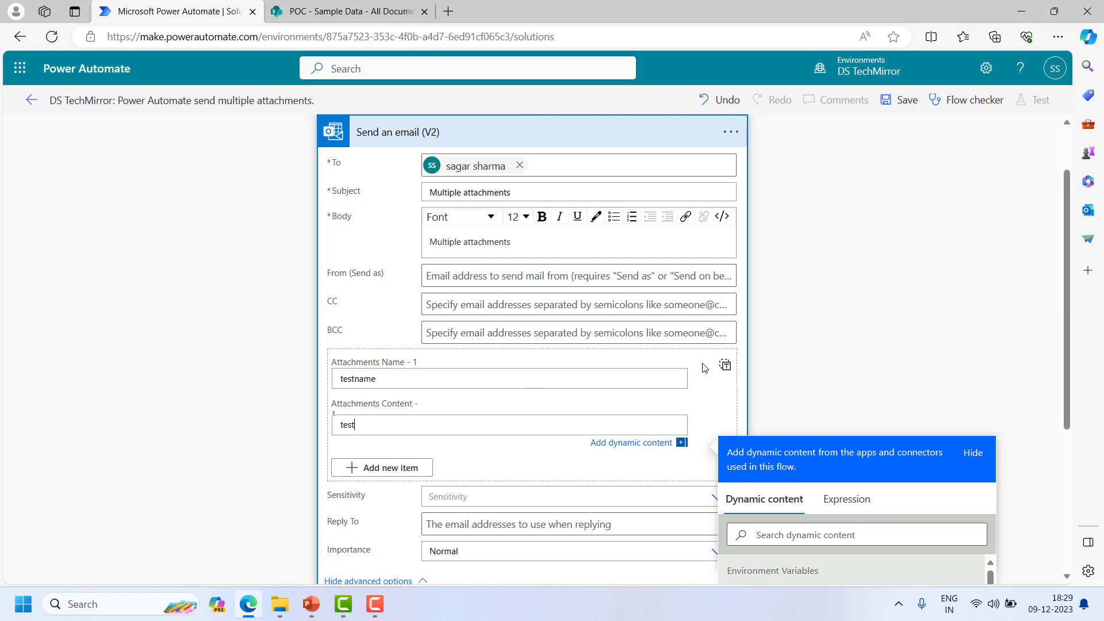
{"action": "left_click", "coordinate": [724, 366]}
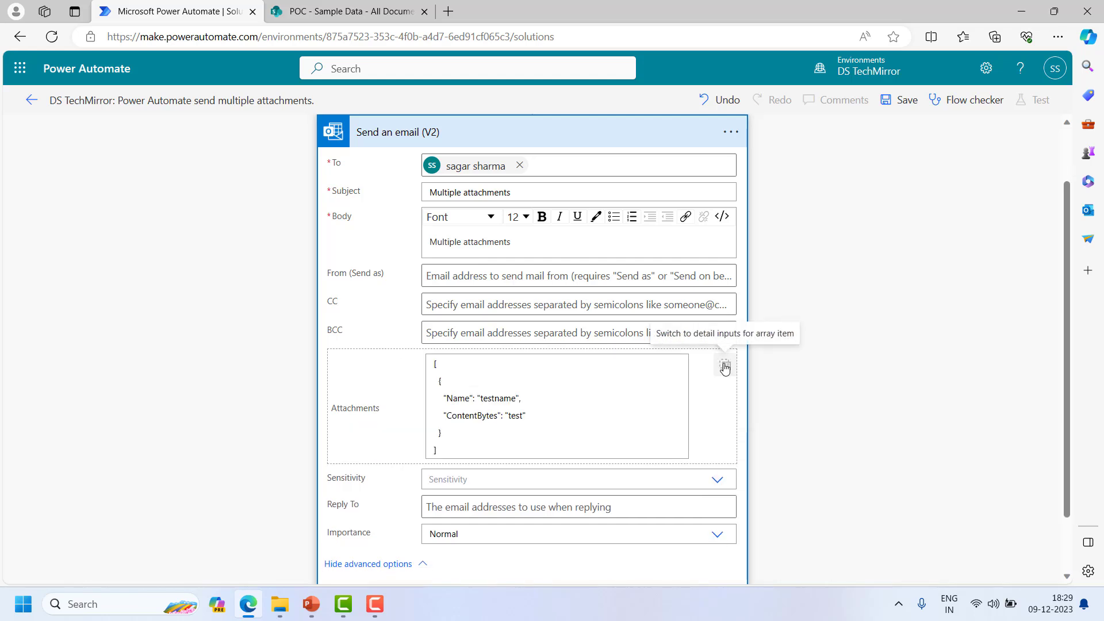
{"action": "left_click", "coordinate": [555, 418]}
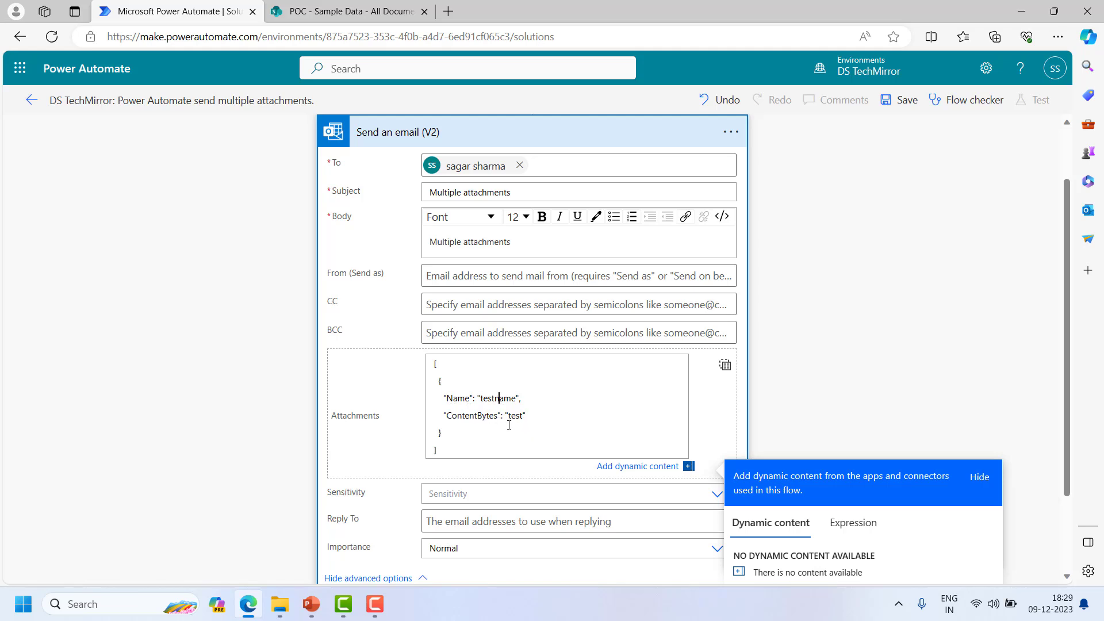
{"action": "left_click_drag", "start_coordinate": [437, 382], "coordinate": [440, 432]}
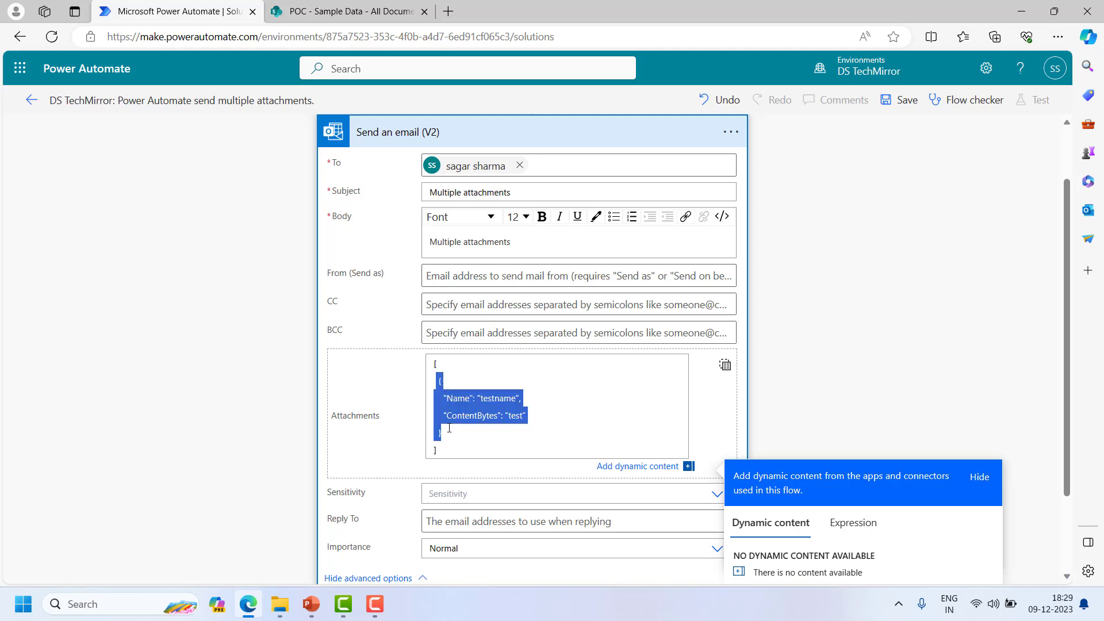
Step: Configure the Initialize variable action with type Array and the name Attachments
{"action": "left_click", "coordinate": [549, 207]}
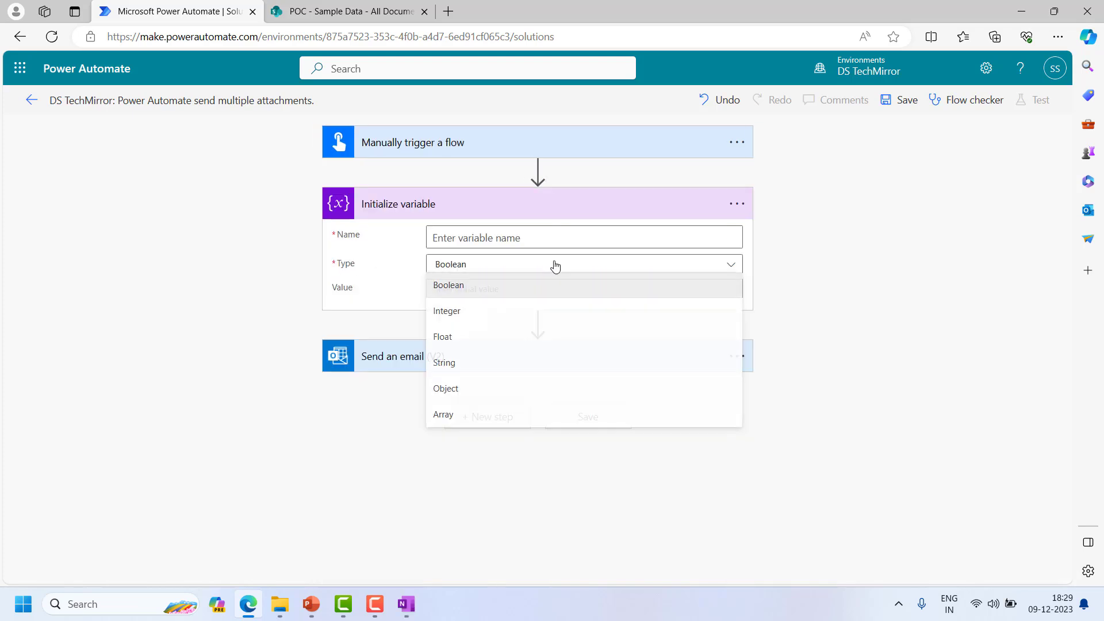
{"action": "left_click", "coordinate": [461, 418]}
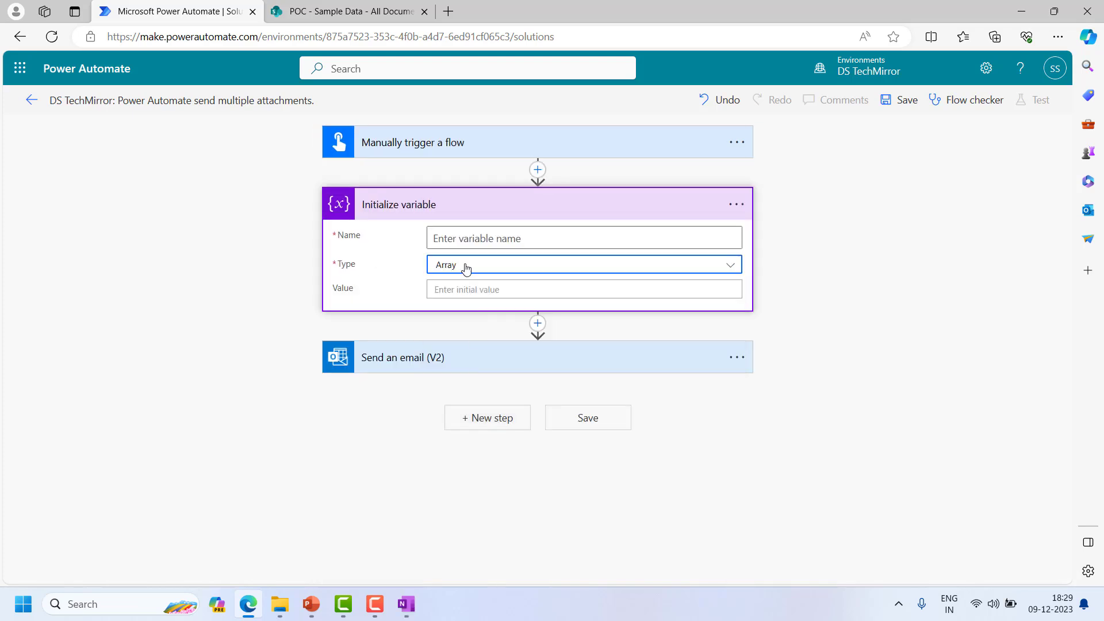
{"action": "left_click", "coordinate": [498, 242]}
{"action": "type", "text": "Attacha"}
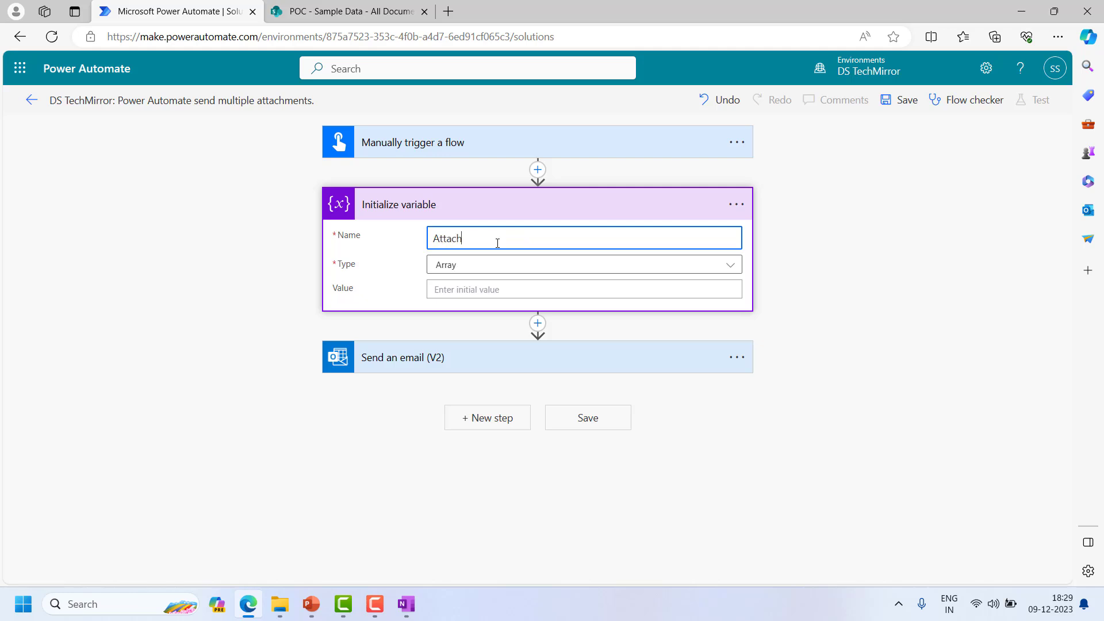
{"action": "key", "text": "BackSpace"}
{"action": "type", "text": "ments"}
{"action": "left_click", "coordinate": [436, 205]}
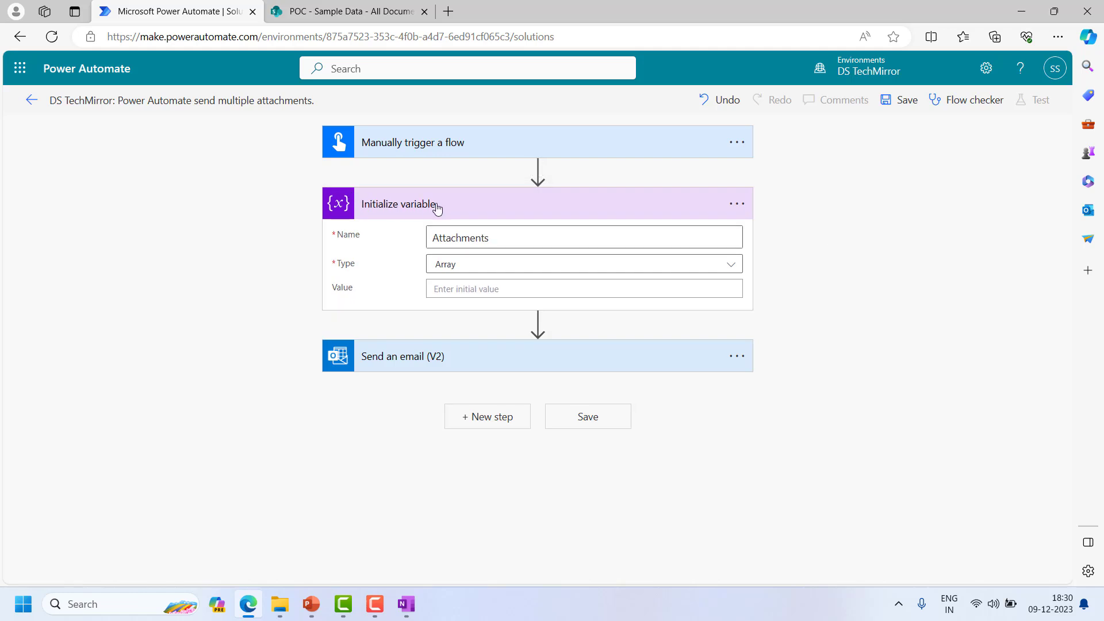
Step: Add SharePoint's Get files (properties only) action between Initialize variable and Send an email (V2)
{"action": "left_click", "coordinate": [537, 231]}
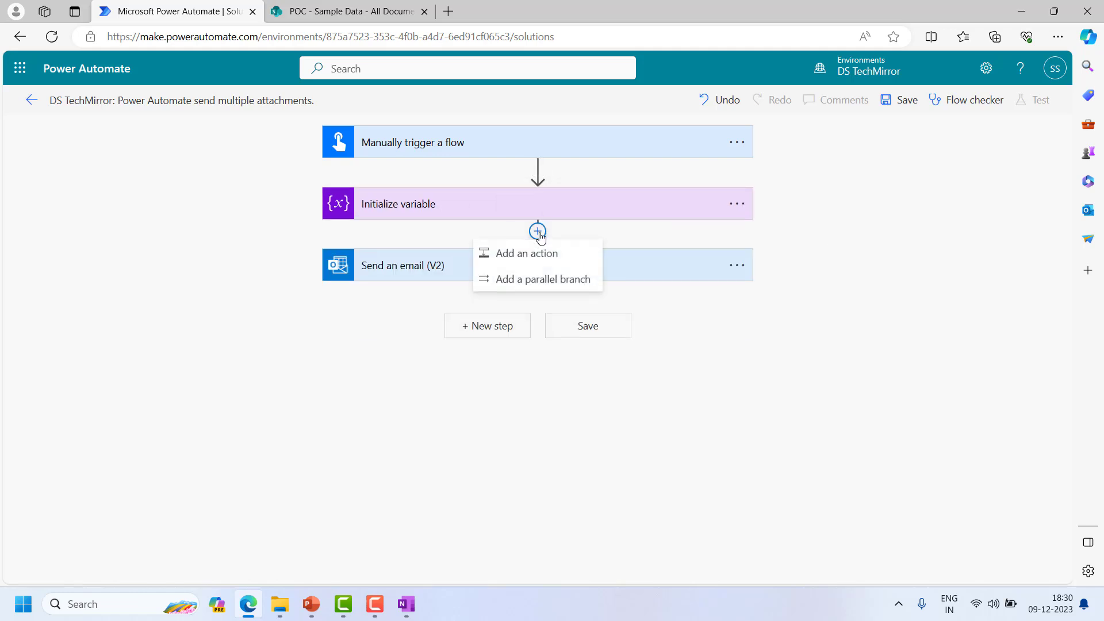
{"action": "left_click", "coordinate": [546, 257]}
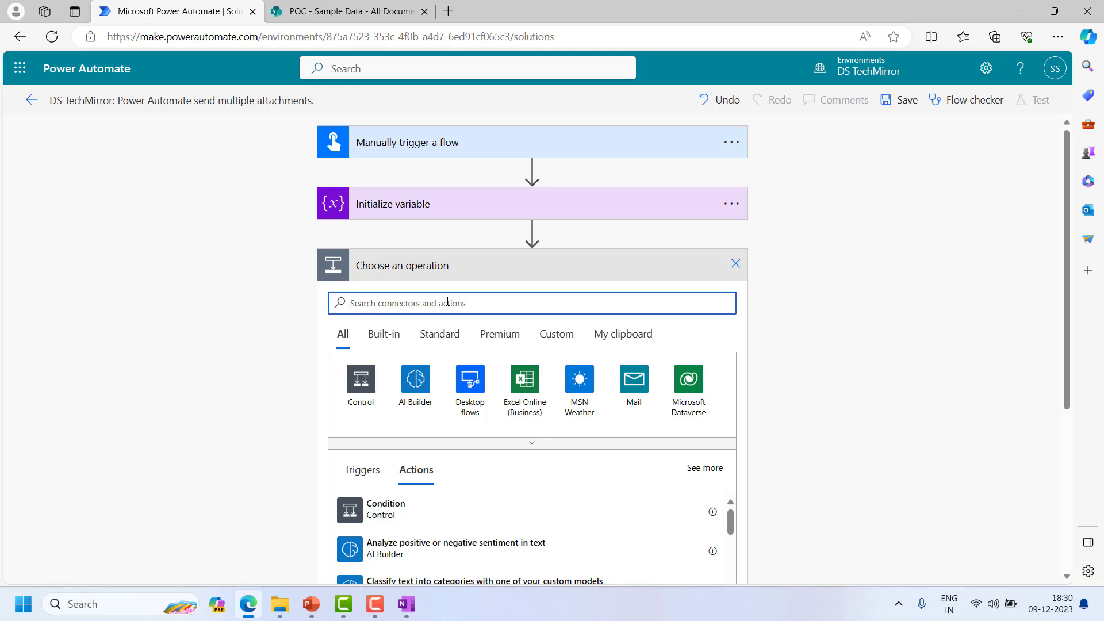
{"action": "type", "text": "file"}
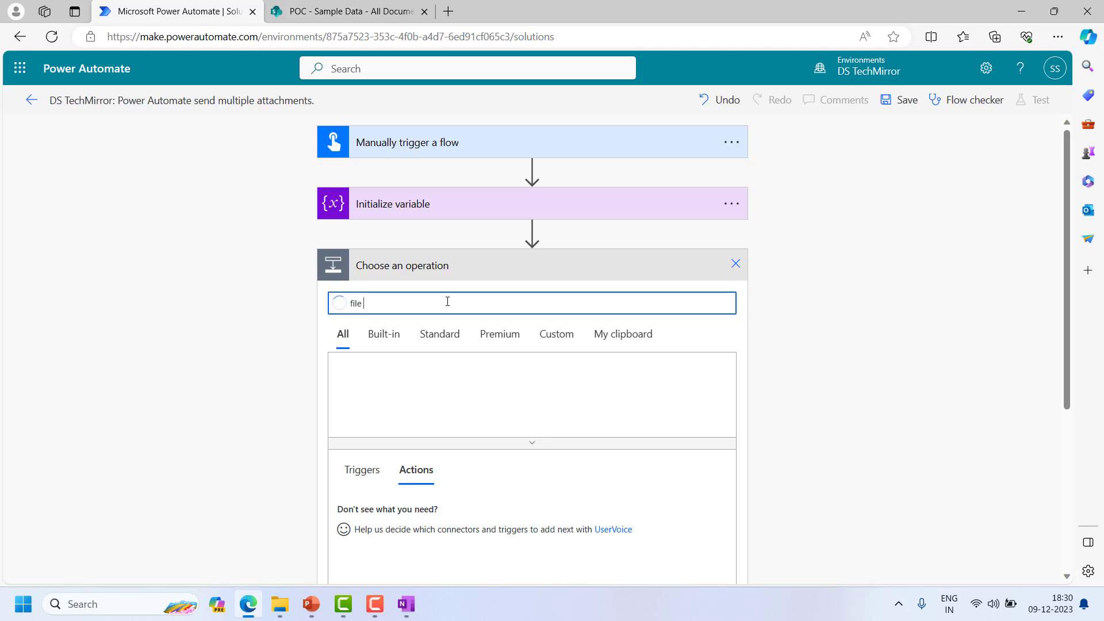
{"action": "key", "text": "BackSpace"}
{"action": "key", "text": "BackSpace"}
{"action": "type", "text": "get "}
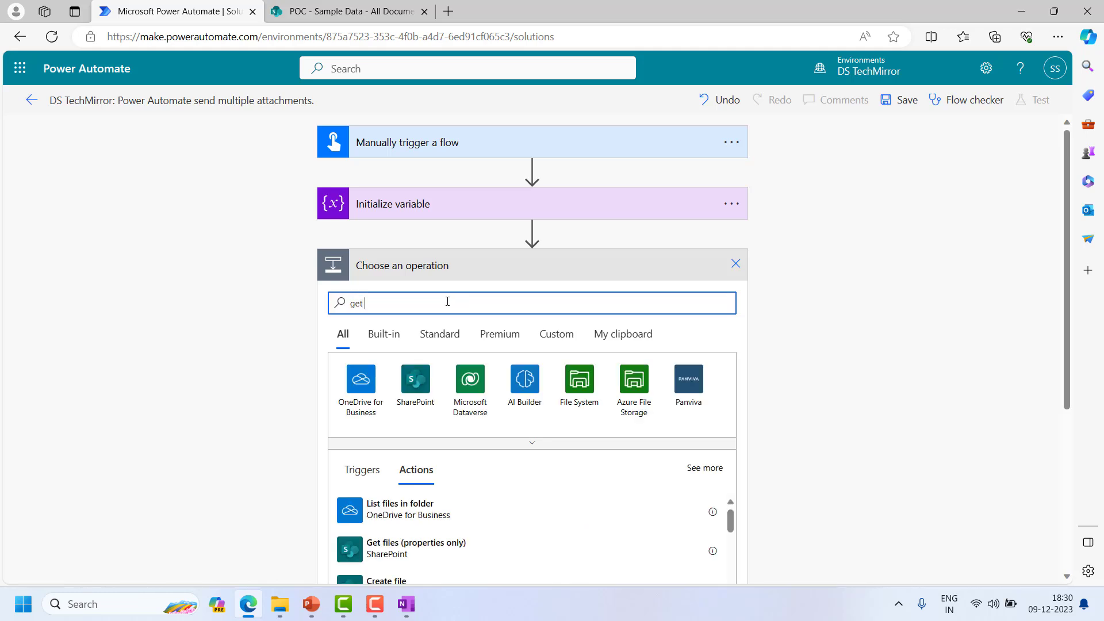
{"action": "type", "text": "file prop"}
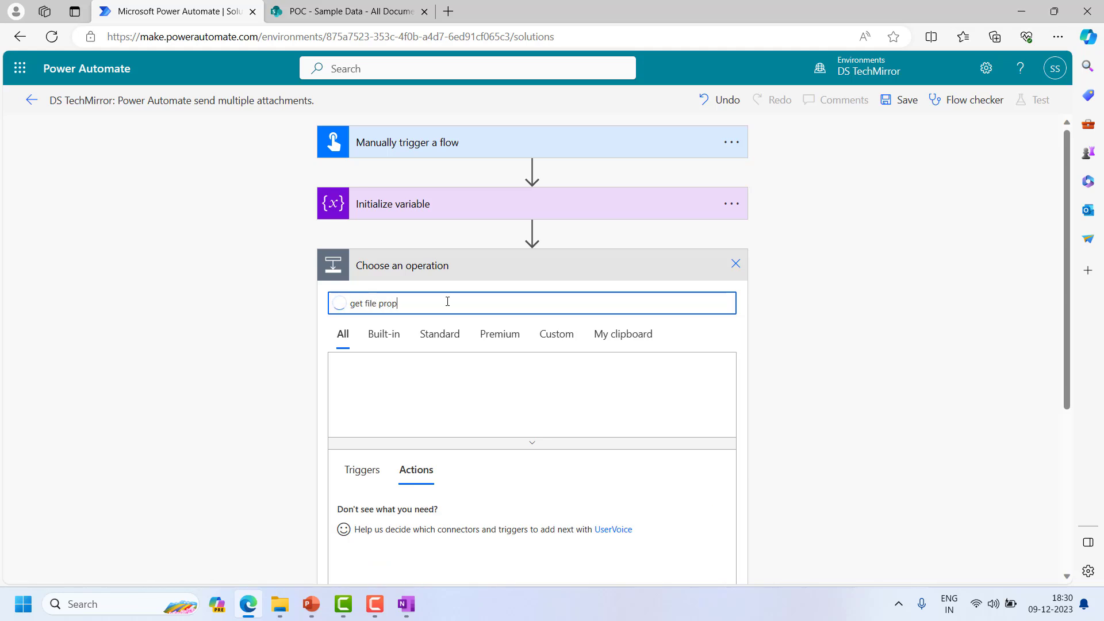
{"action": "scroll", "coordinate": [438, 420], "scroll_direction": "down", "scroll_amount": 2}
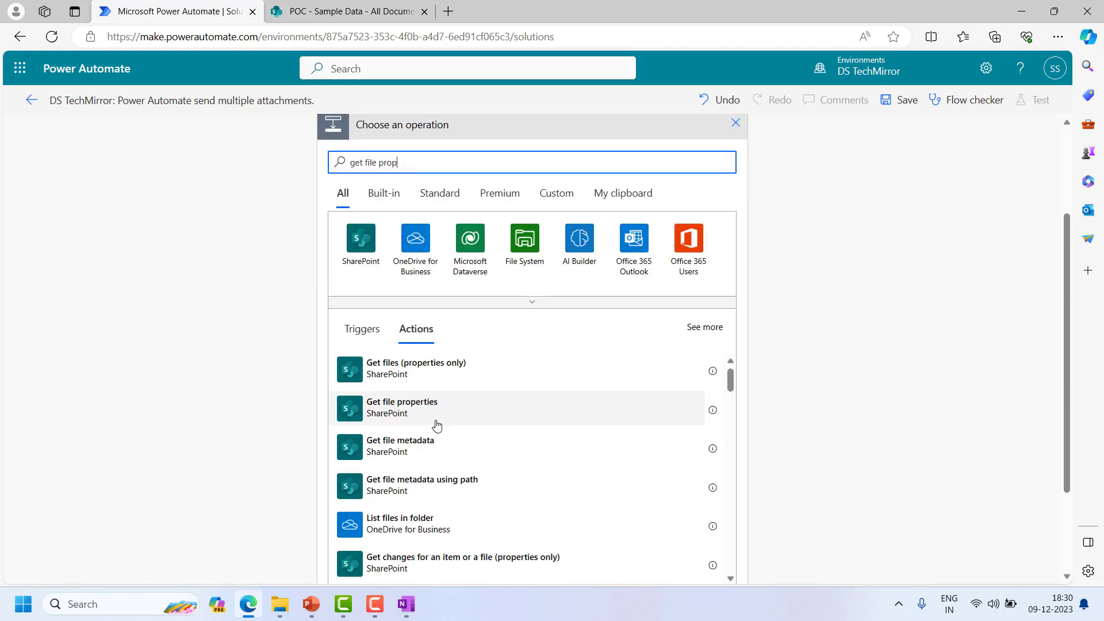
{"action": "left_click", "coordinate": [435, 374]}
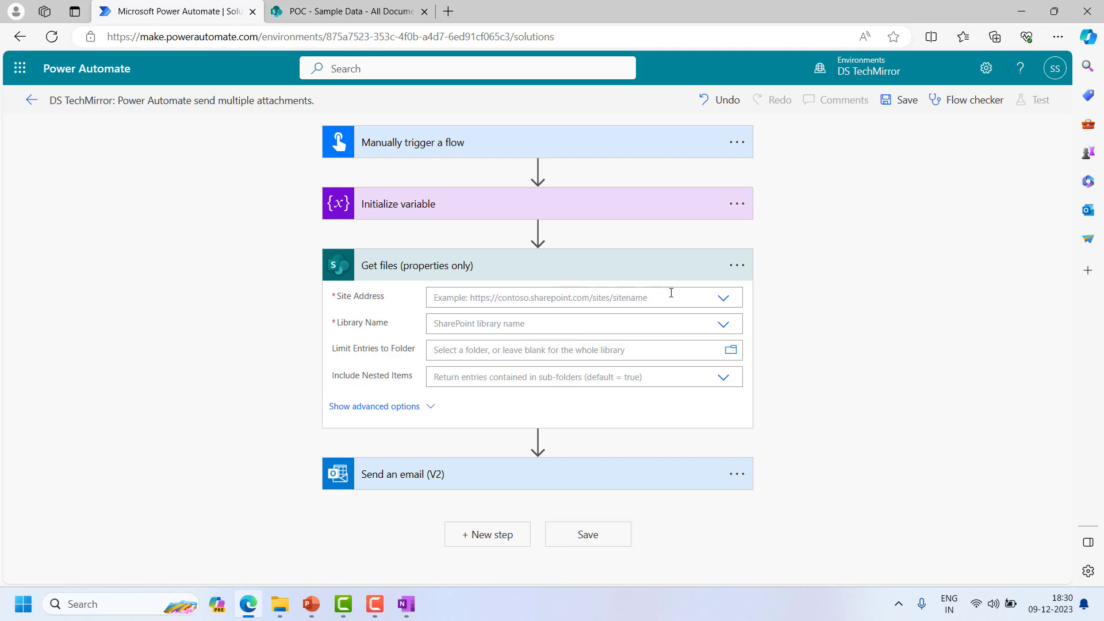
Step: Set the Get files action's site address to the POC site and its library to Documents
{"action": "left_click", "coordinate": [722, 298]}
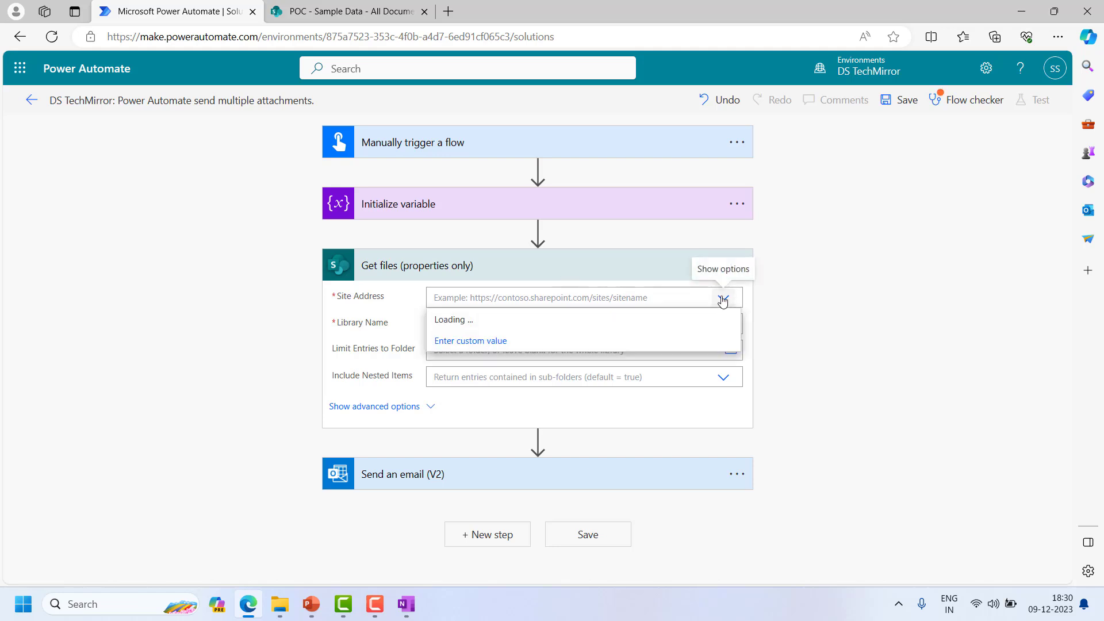
{"action": "scroll", "coordinate": [518, 419], "scroll_direction": "down", "scroll_amount": 2}
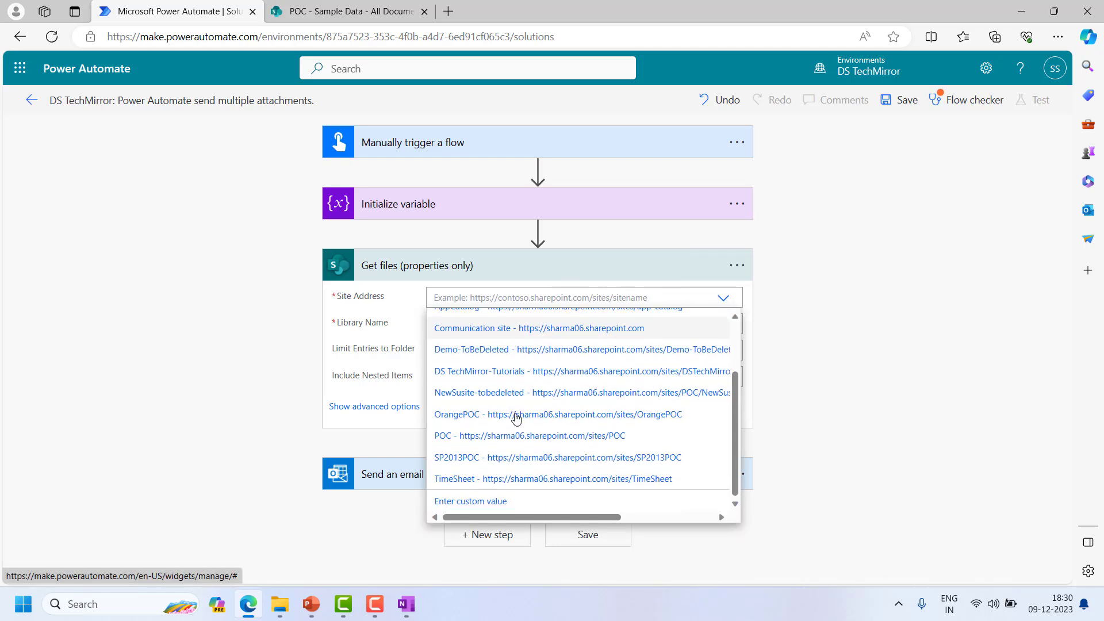
{"action": "left_click", "coordinate": [492, 436]}
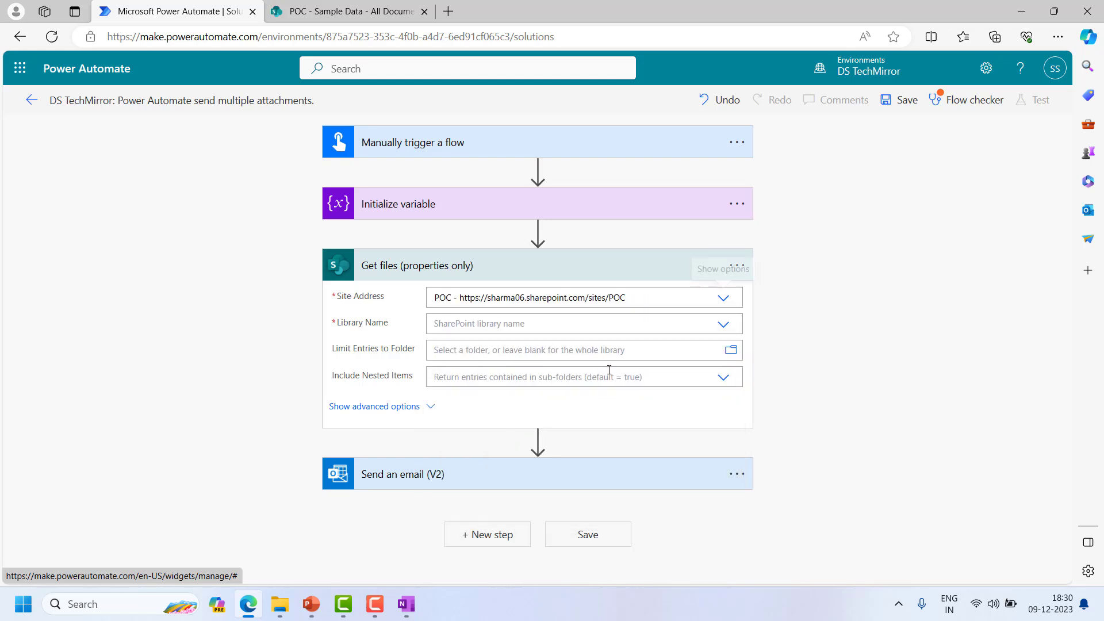
{"action": "left_click", "coordinate": [723, 325]}
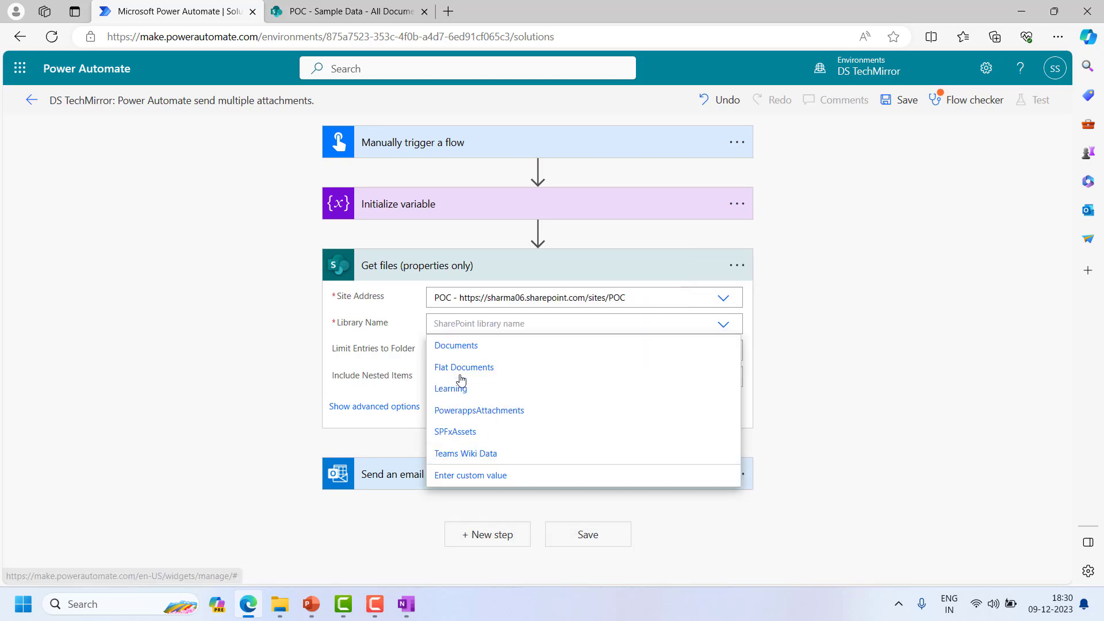
{"action": "left_click", "coordinate": [460, 349]}
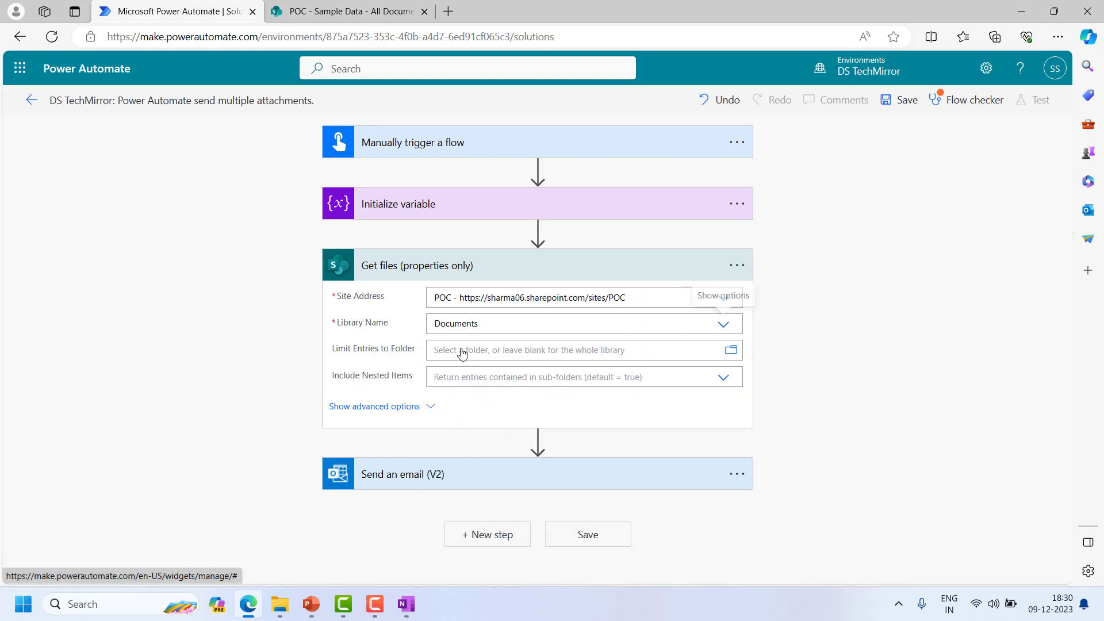
Step: Limit the Get files (properties only) action's entries to the folder /Shared Documents/Sample Data
{"action": "left_click", "coordinate": [384, 407]}
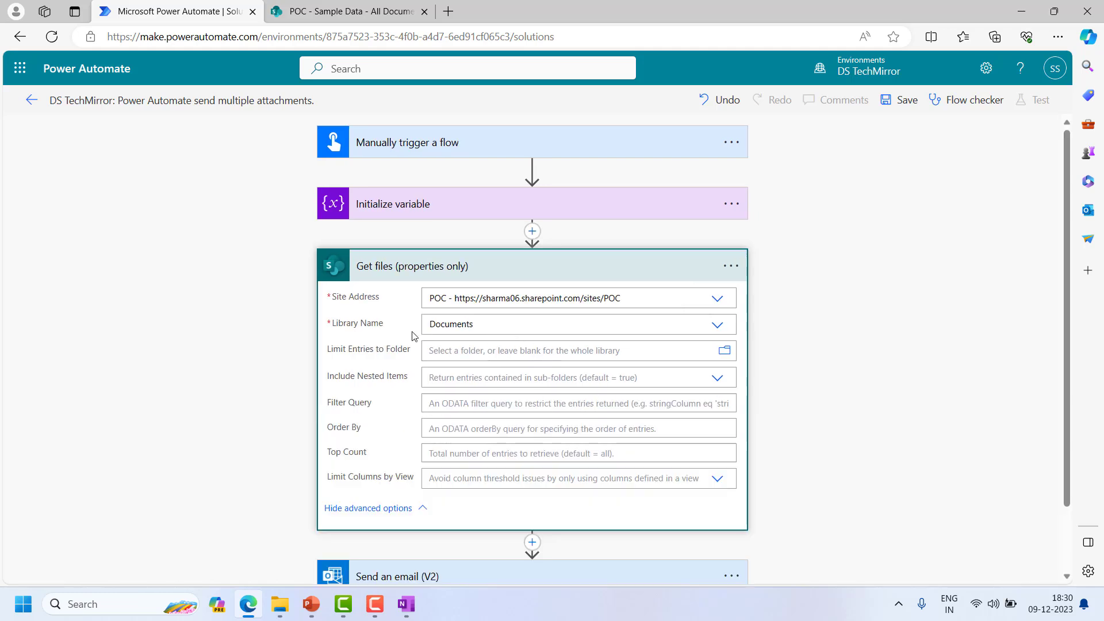
{"action": "left_click", "coordinate": [492, 353]}
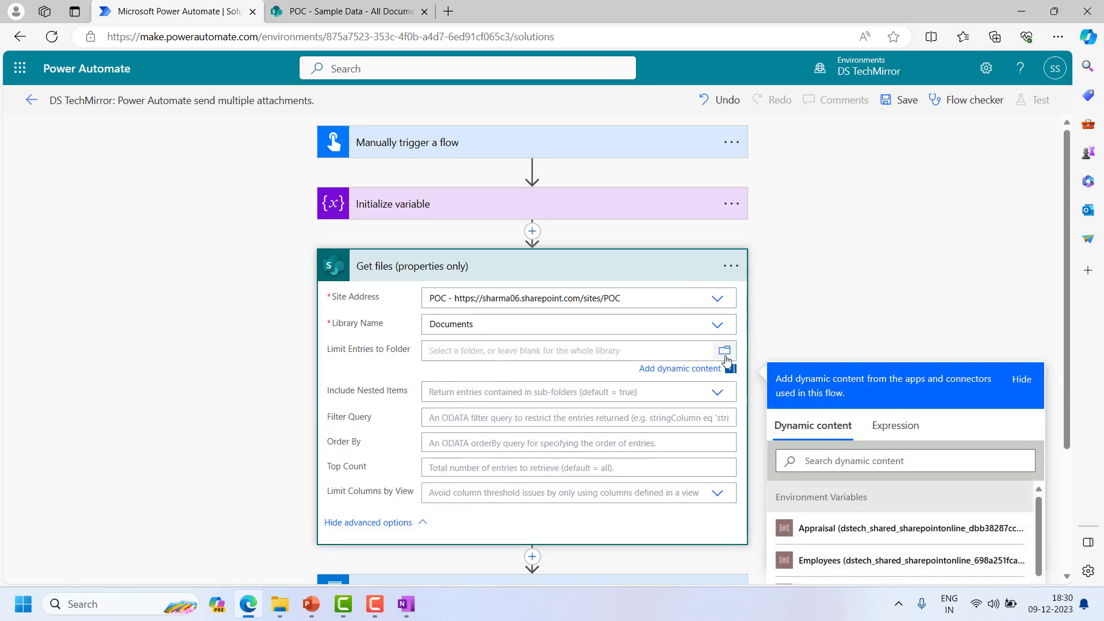
{"action": "left_click", "coordinate": [724, 353]}
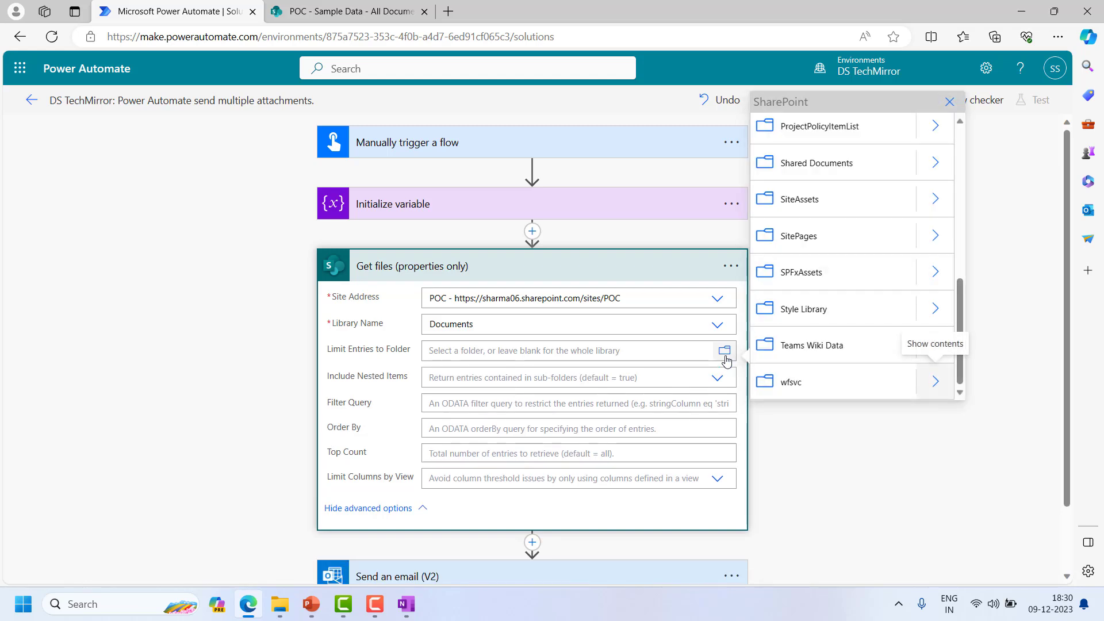
{"action": "left_click", "coordinate": [933, 167]}
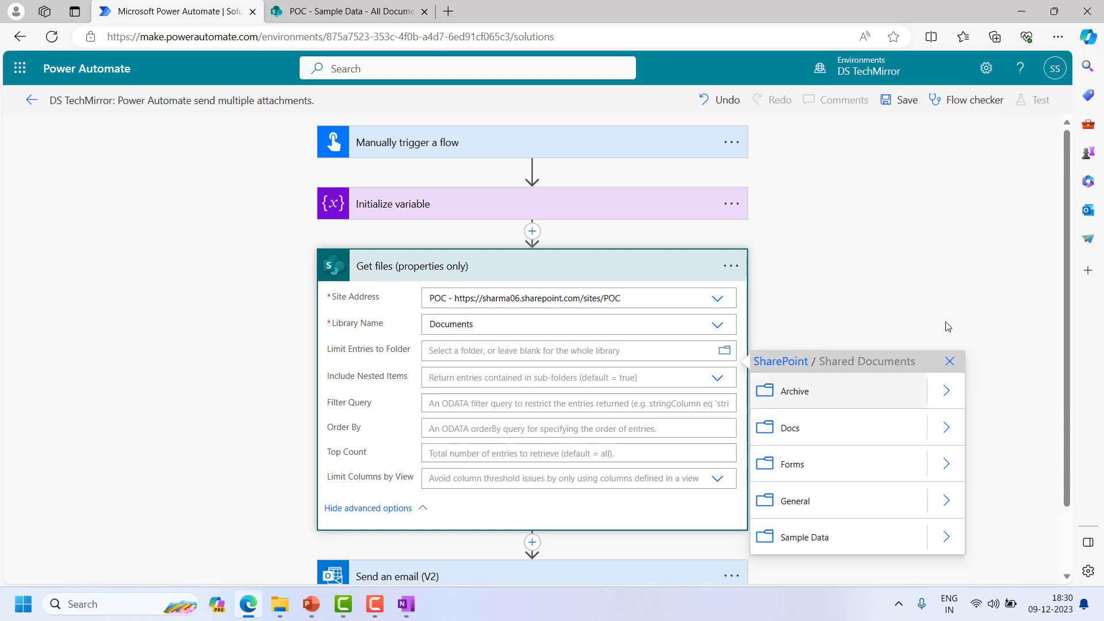
{"action": "left_click", "coordinate": [816, 542]}
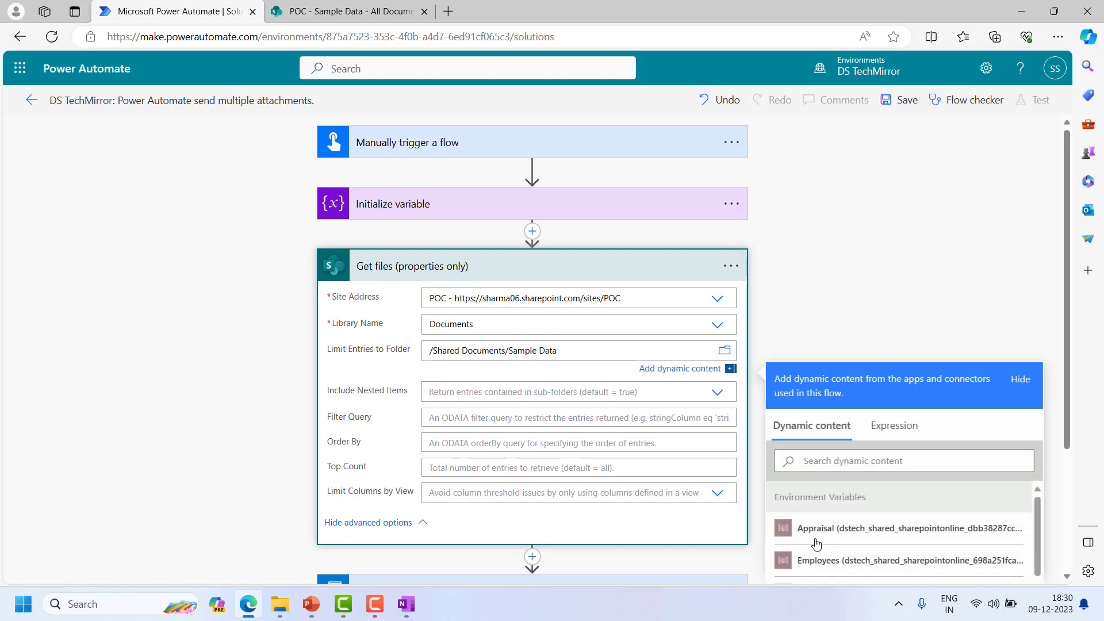
{"action": "left_click", "coordinate": [506, 266]}
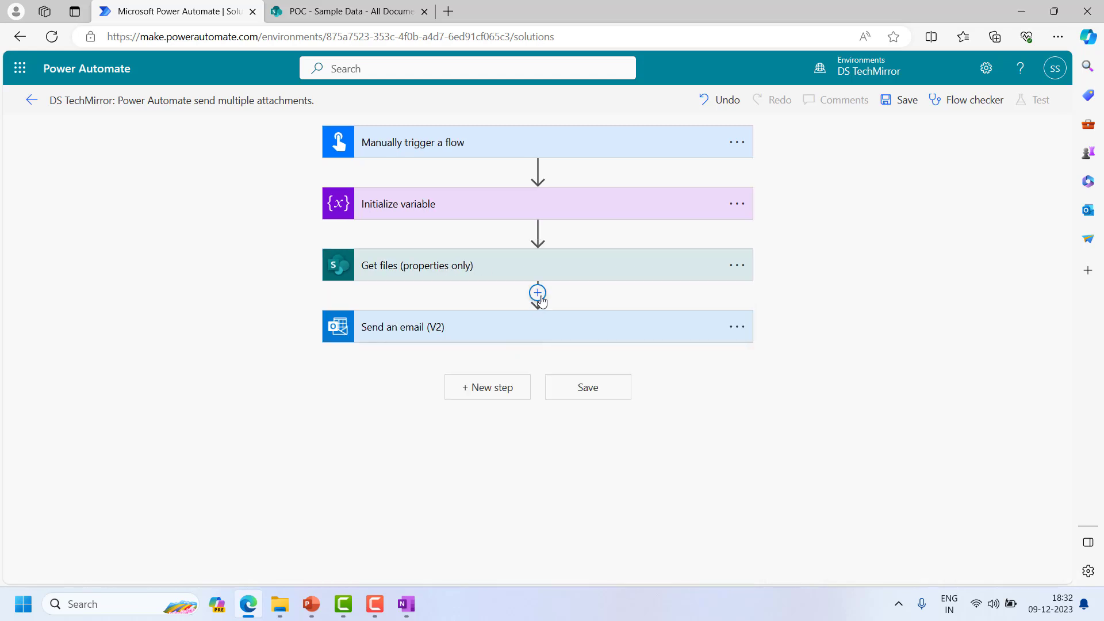
Step: Add SharePoint's Get file content action between Get files (properties only) and Send an email (V2)
{"action": "left_click", "coordinate": [538, 293]}
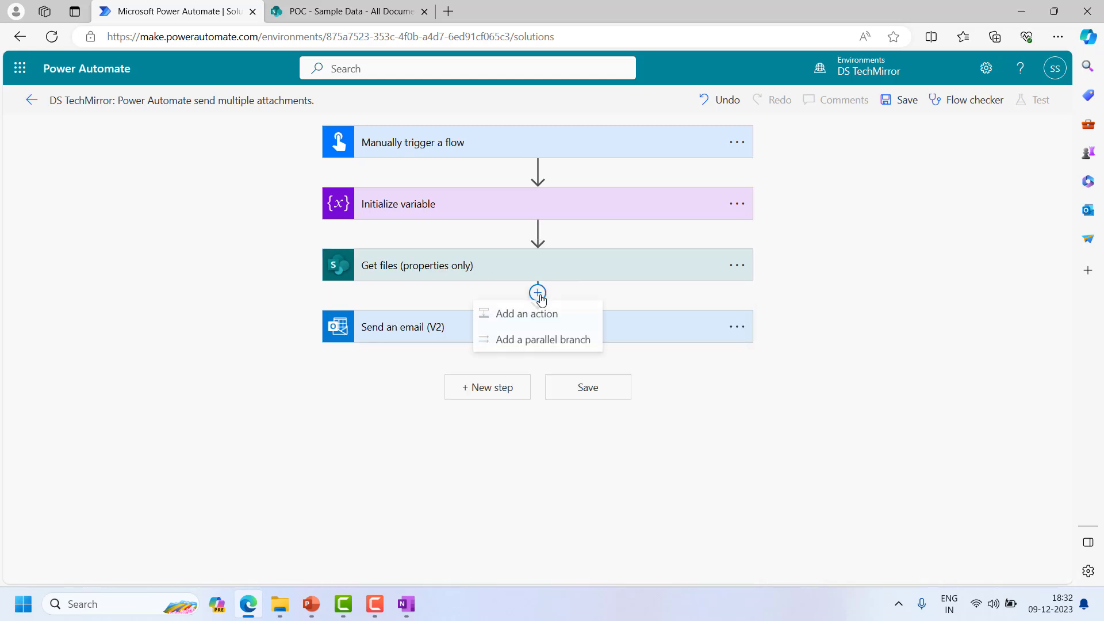
{"action": "left_click", "coordinate": [546, 328]}
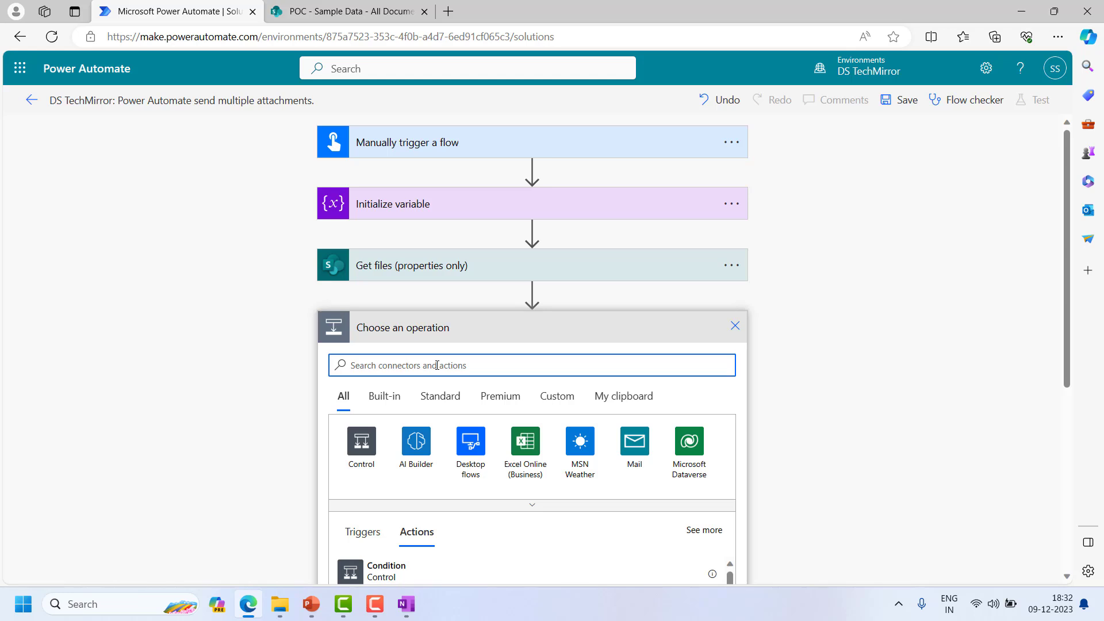
{"action": "type", "text": "get file content"}
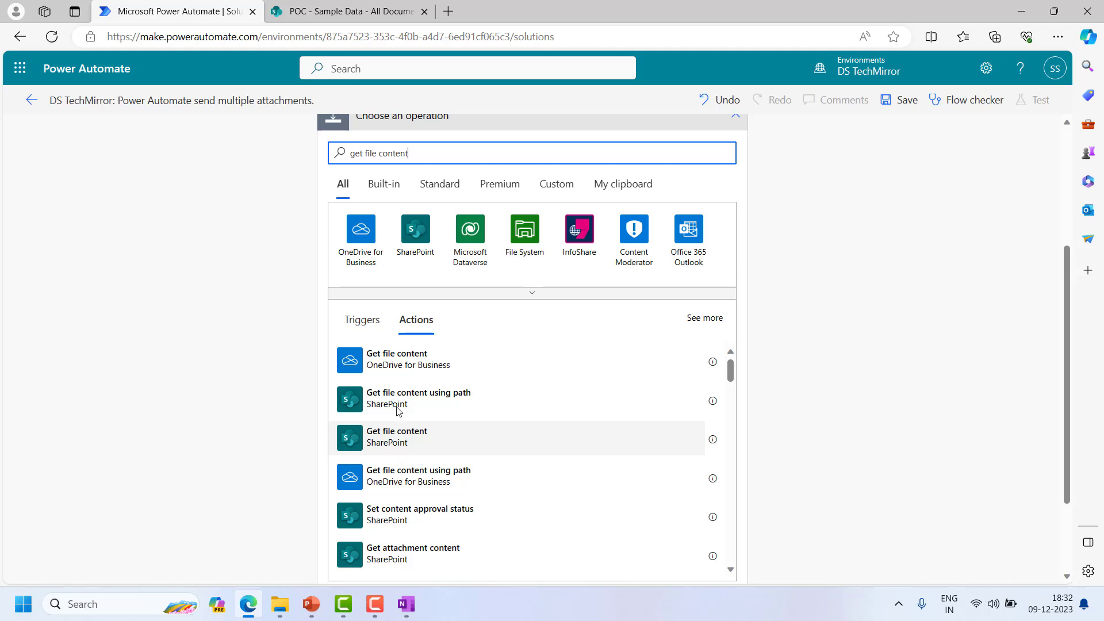
{"action": "left_click", "coordinate": [401, 445]}
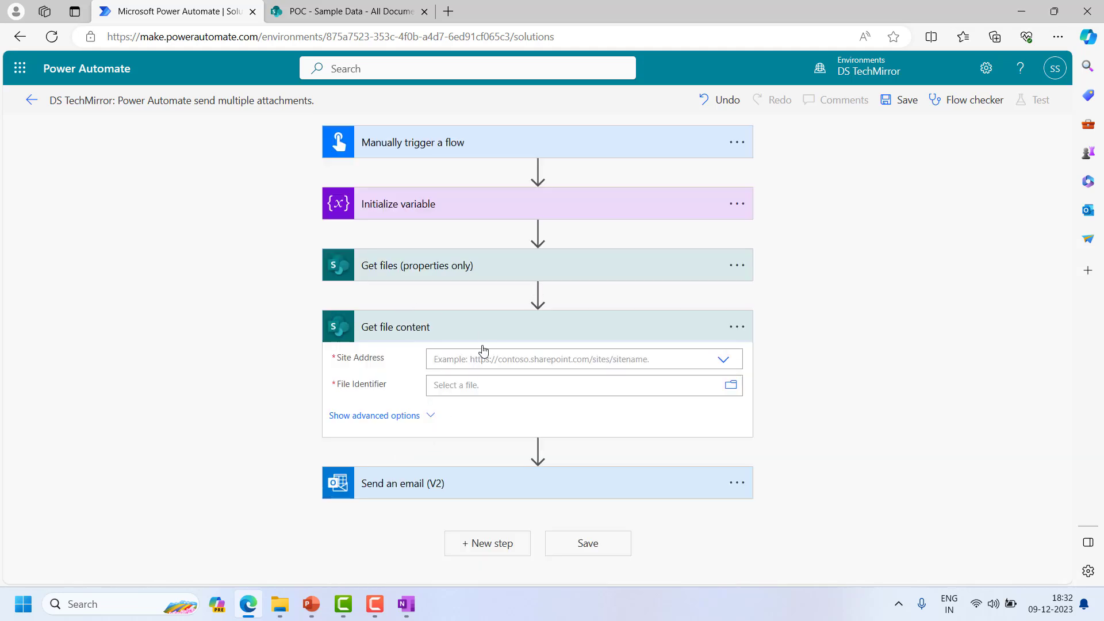
Step: Set the Get file content action's site address to the POC site and its file identifier to the Identifier from Get files
{"action": "left_click", "coordinate": [722, 362]}
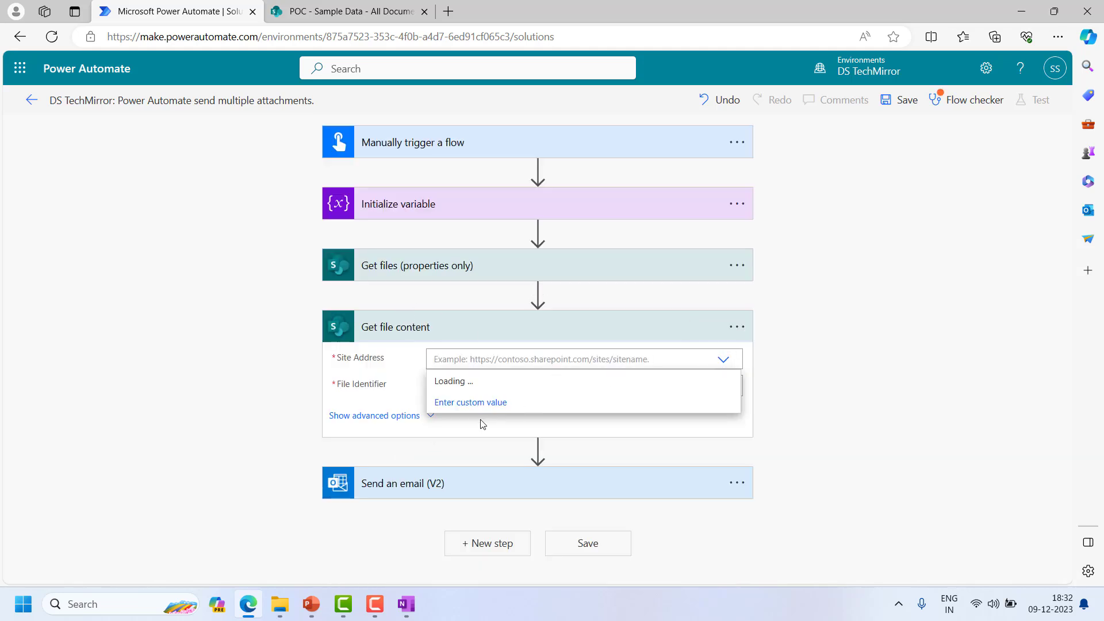
{"action": "scroll", "coordinate": [485, 555], "scroll_direction": "down", "scroll_amount": 1}
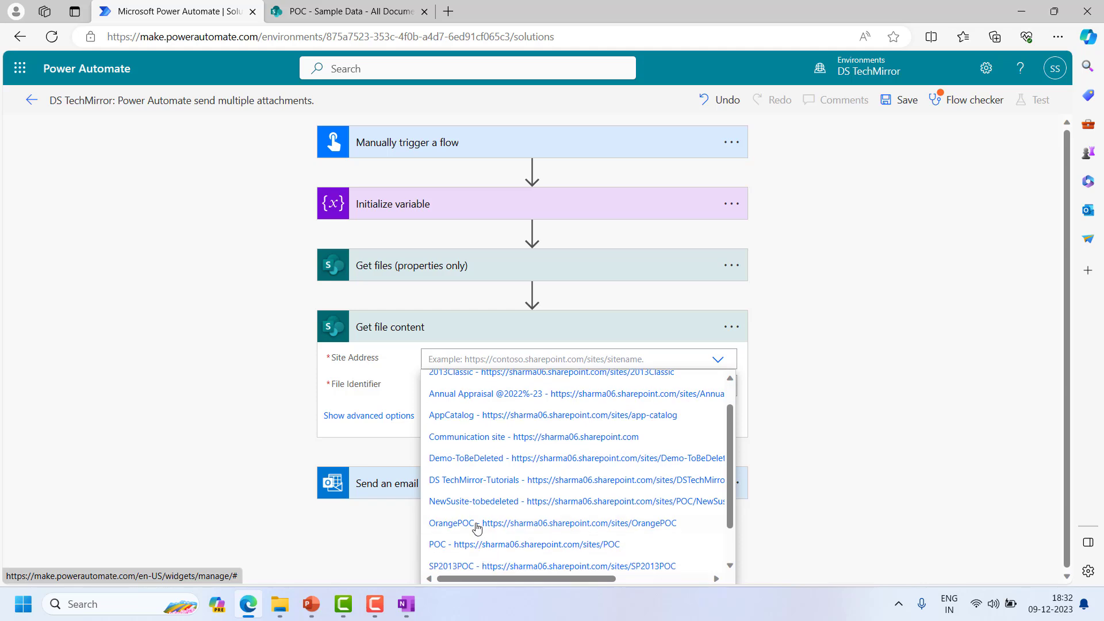
{"action": "left_click", "coordinate": [471, 543]}
{"action": "left_click", "coordinate": [469, 384]}
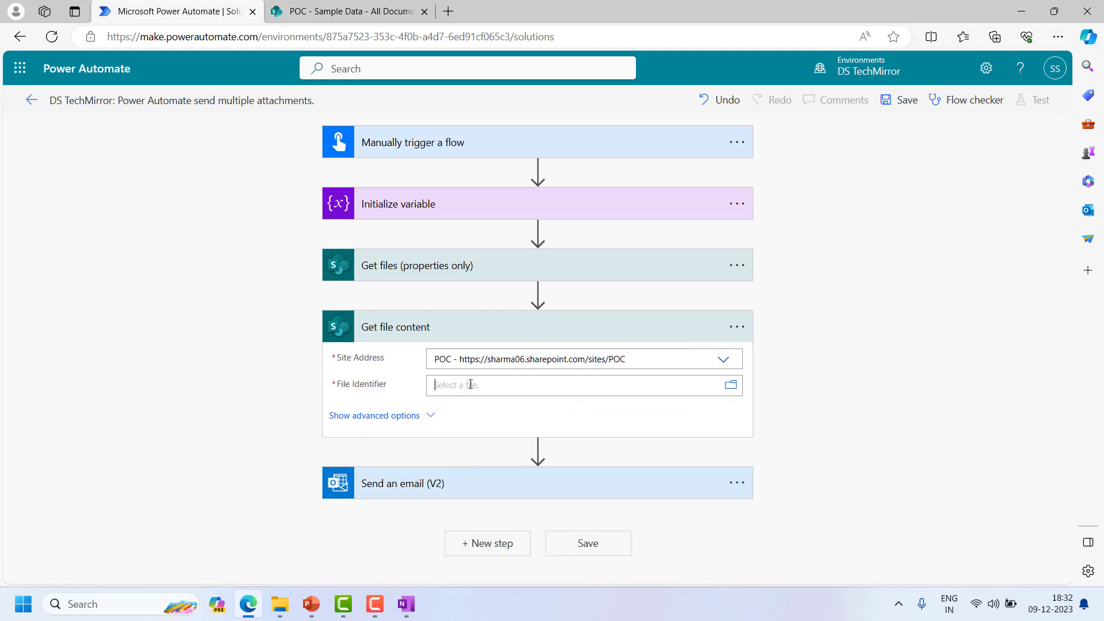
{"action": "left_click", "coordinate": [865, 494]}
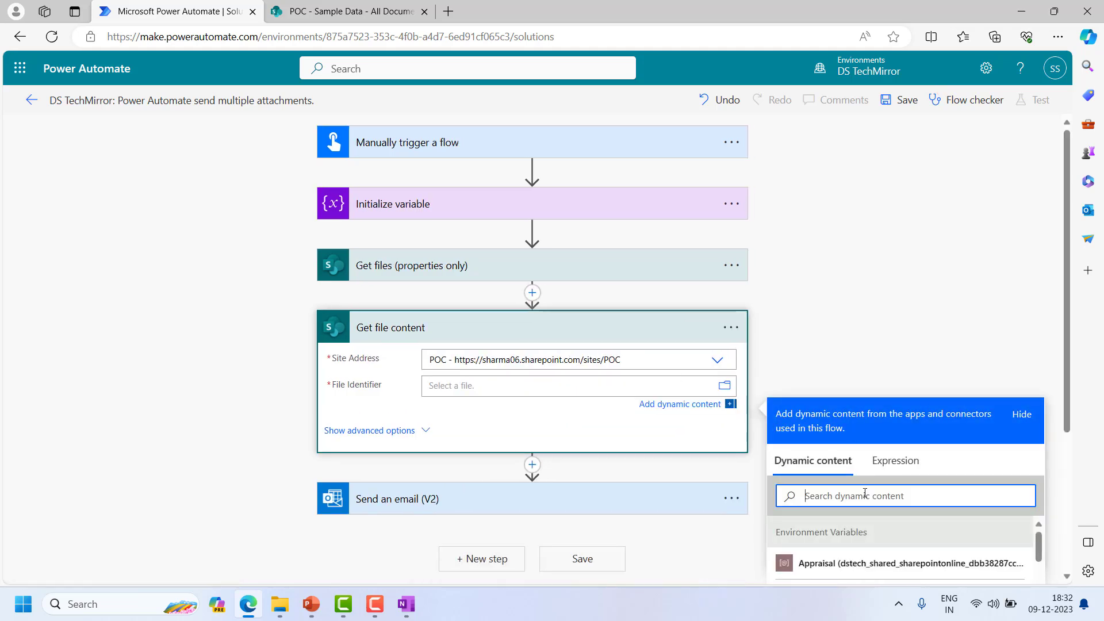
{"action": "type", "text": "ident"}
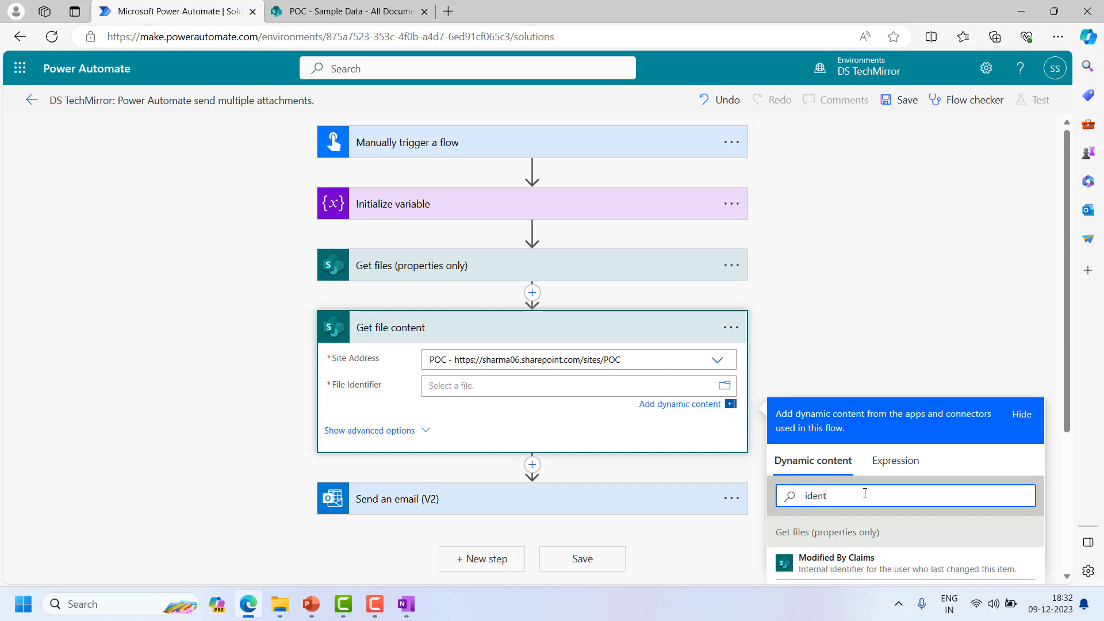
{"action": "type", "text": "ier"}
{"action": "left_click", "coordinate": [862, 430]}
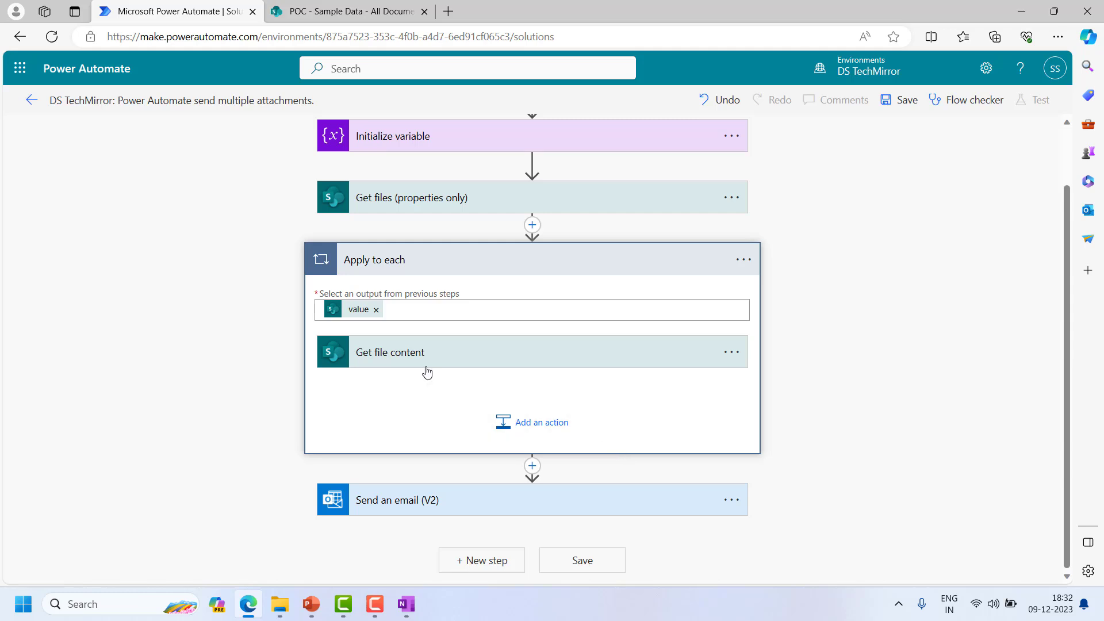
{"action": "left_click", "coordinate": [430, 205]}
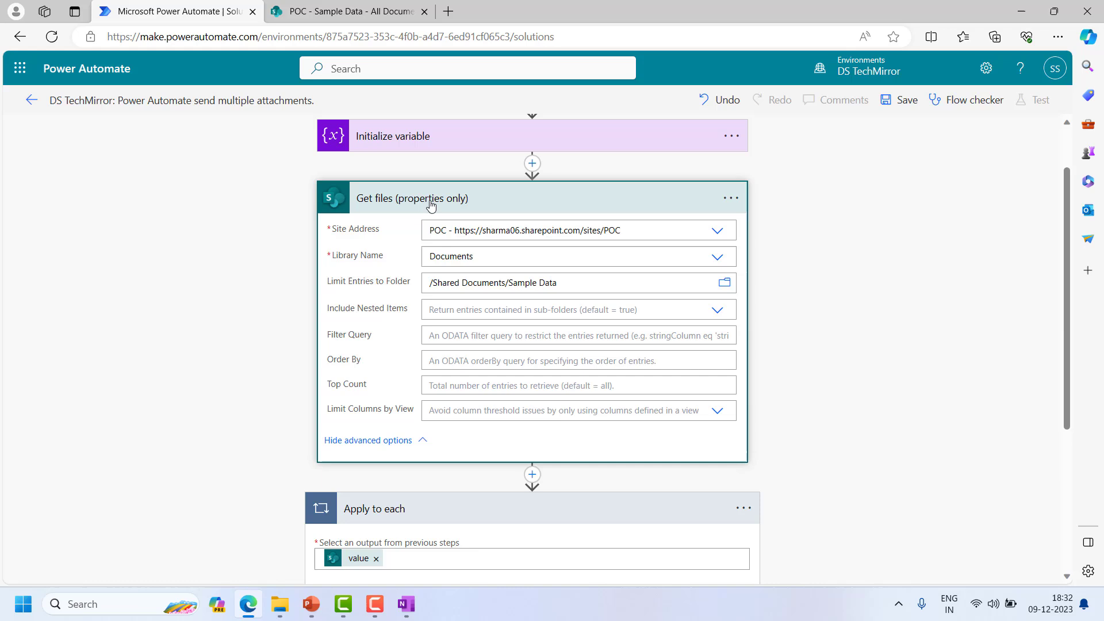
{"action": "left_click", "coordinate": [500, 202]}
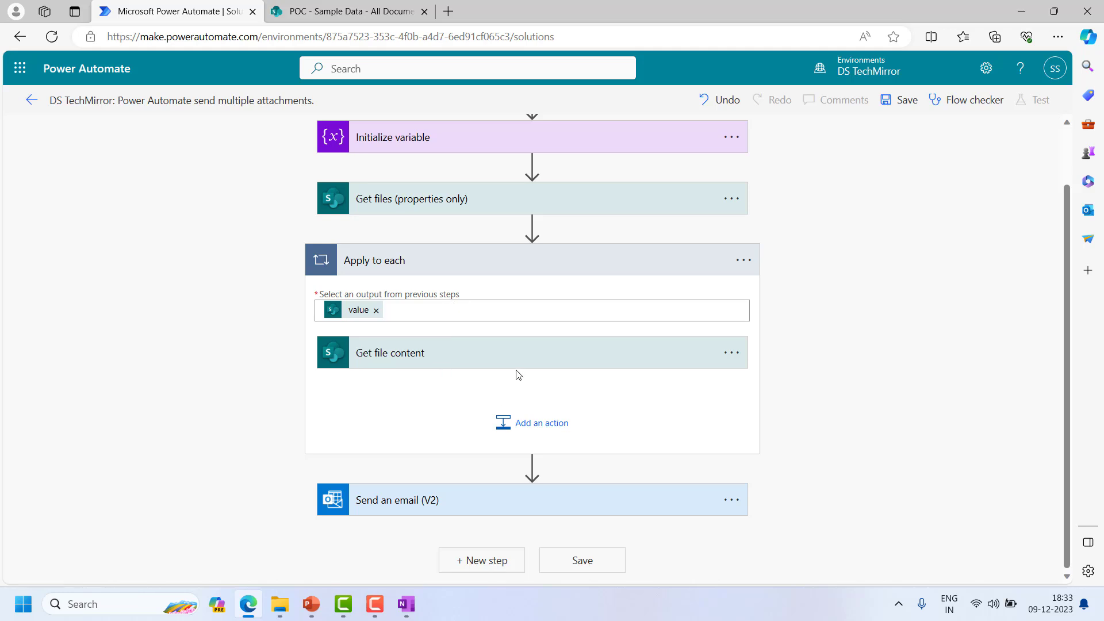
{"action": "scroll", "coordinate": [488, 279], "scroll_direction": "up", "scroll_amount": 1}
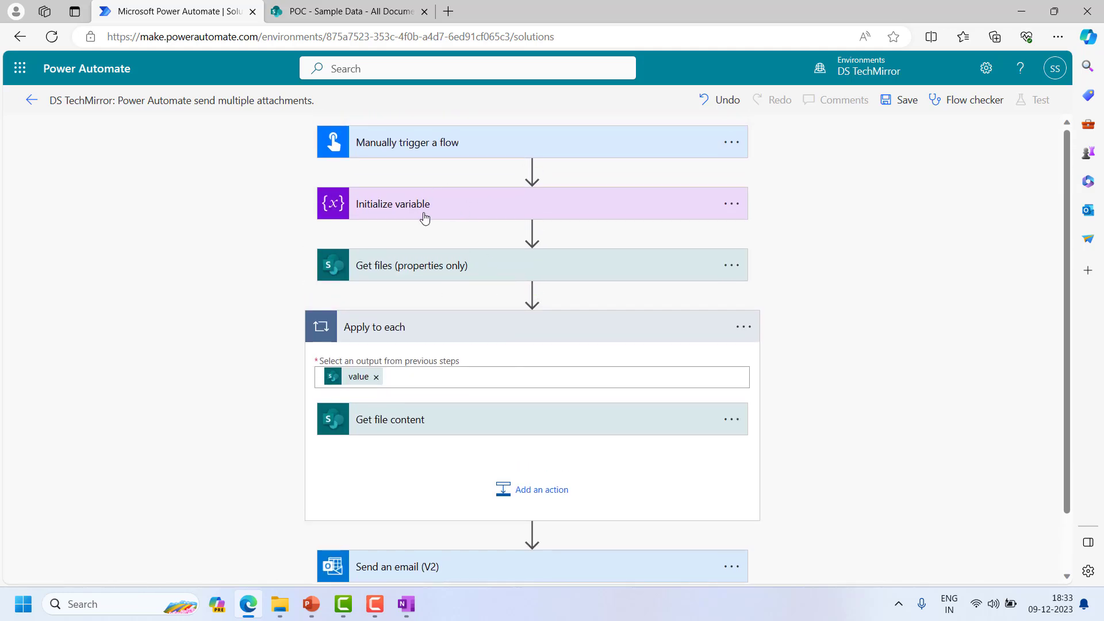
Step: Add an Append to array variable action after Get file content inside the Apply to each loop, targeting the Attachments variable
{"action": "left_click", "coordinate": [553, 495]}
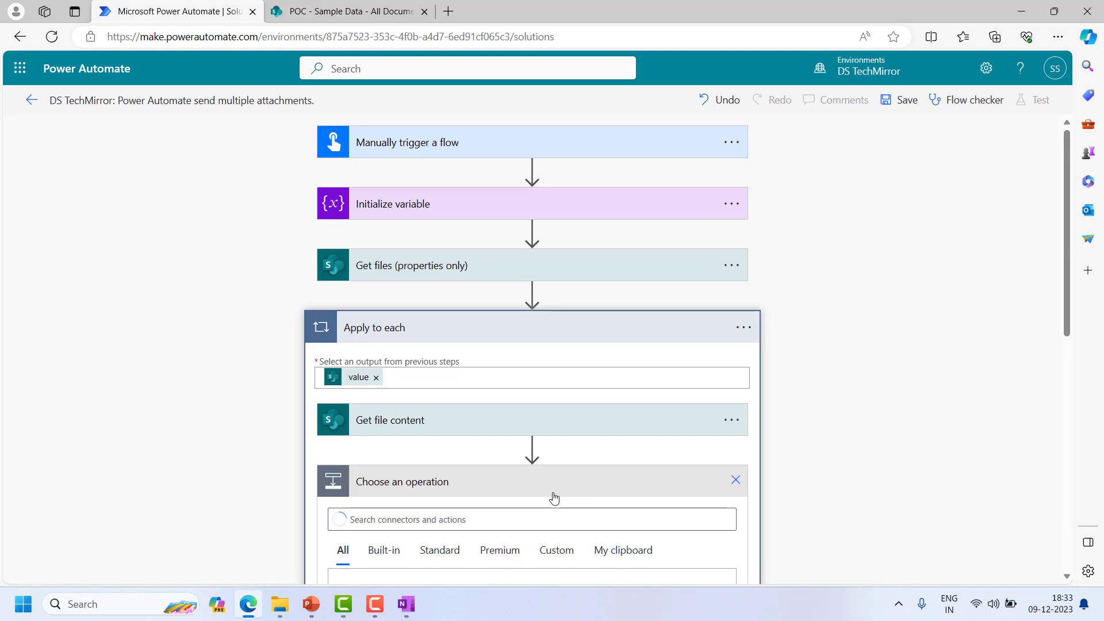
{"action": "type", "text": "se"}
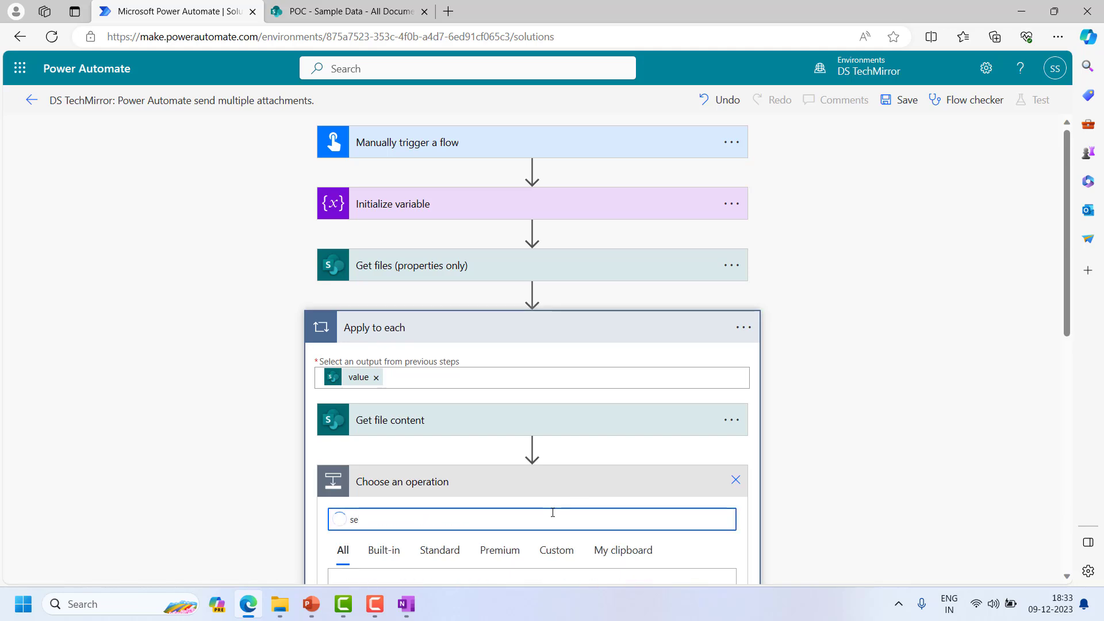
{"action": "type", "text": "ppend to"}
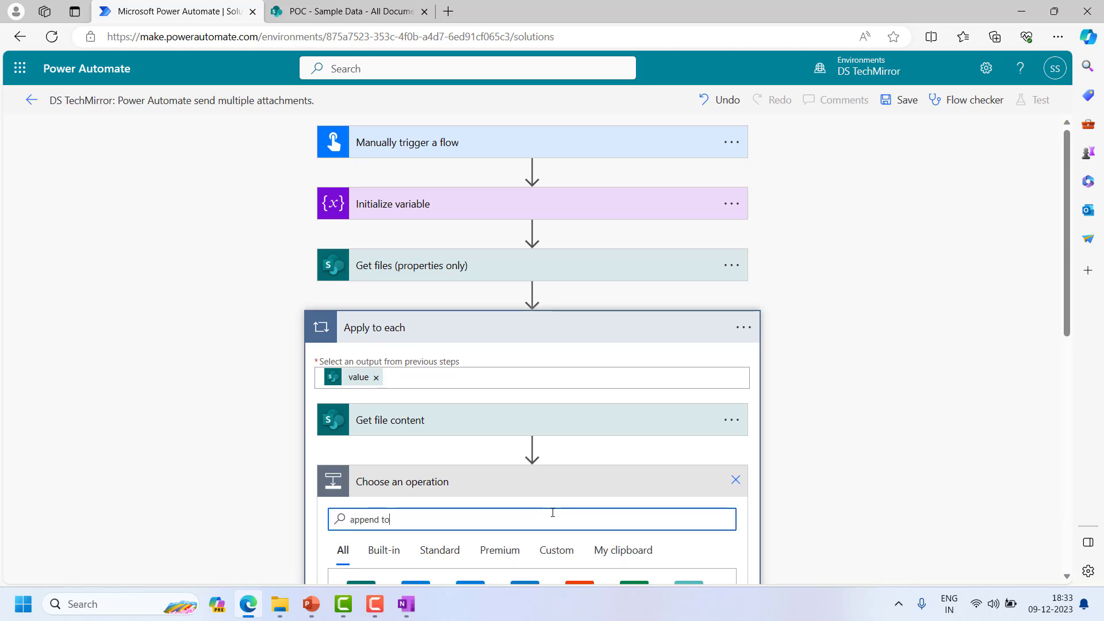
{"action": "scroll", "coordinate": [518, 402], "scroll_direction": "down", "scroll_amount": 5}
{"action": "type", "text": "array"}
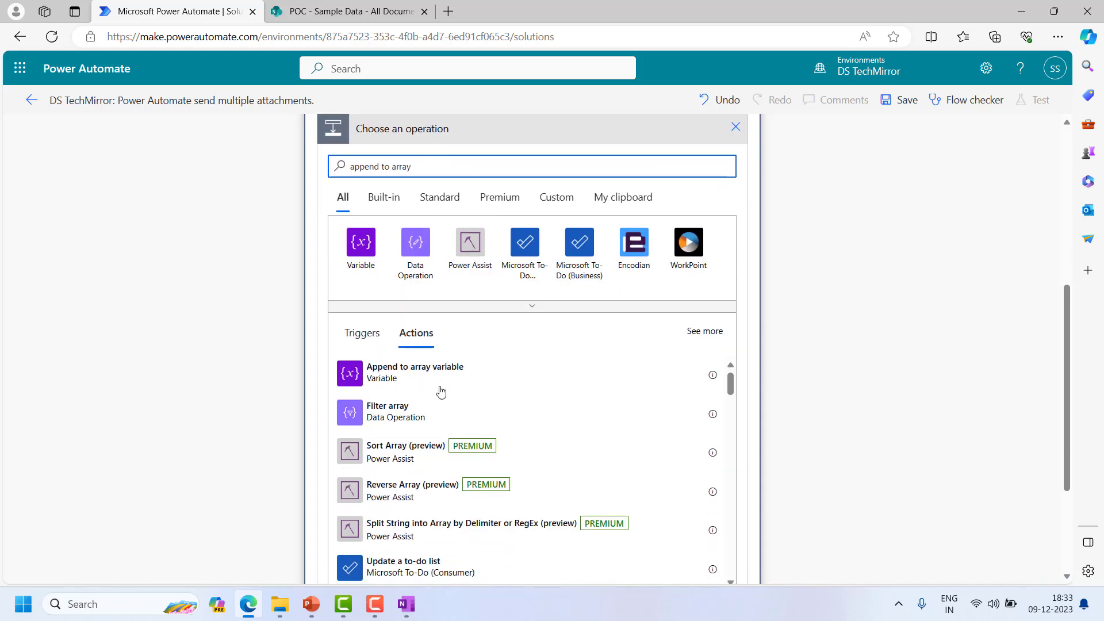
{"action": "left_click", "coordinate": [446, 375]}
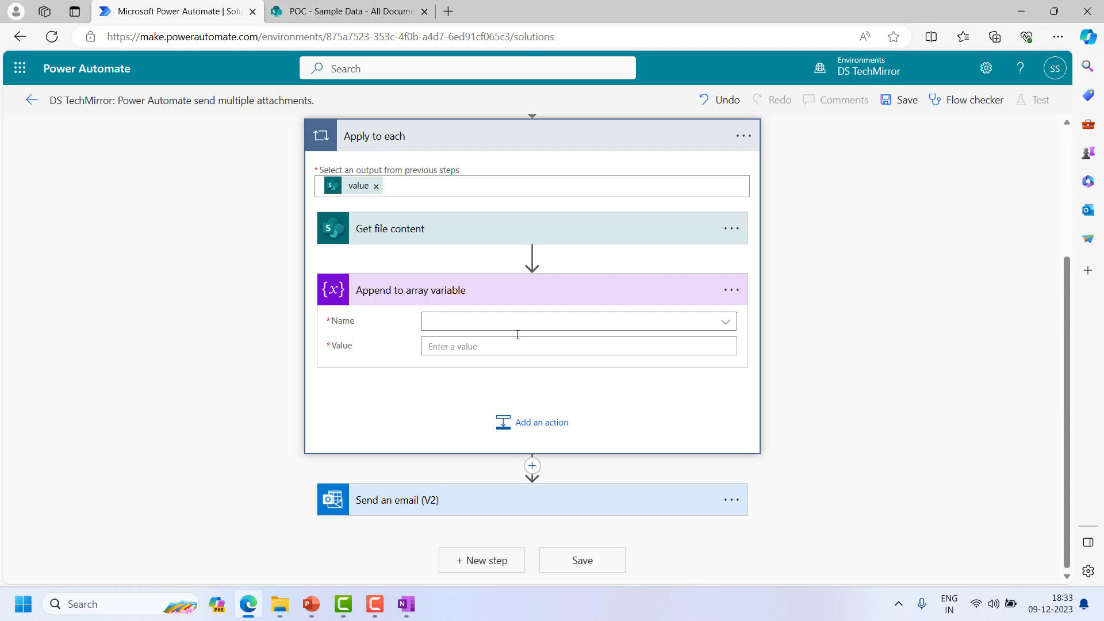
{"action": "left_click", "coordinate": [726, 322]}
{"action": "left_click", "coordinate": [450, 378]}
{"action": "left_click", "coordinate": [467, 346]}
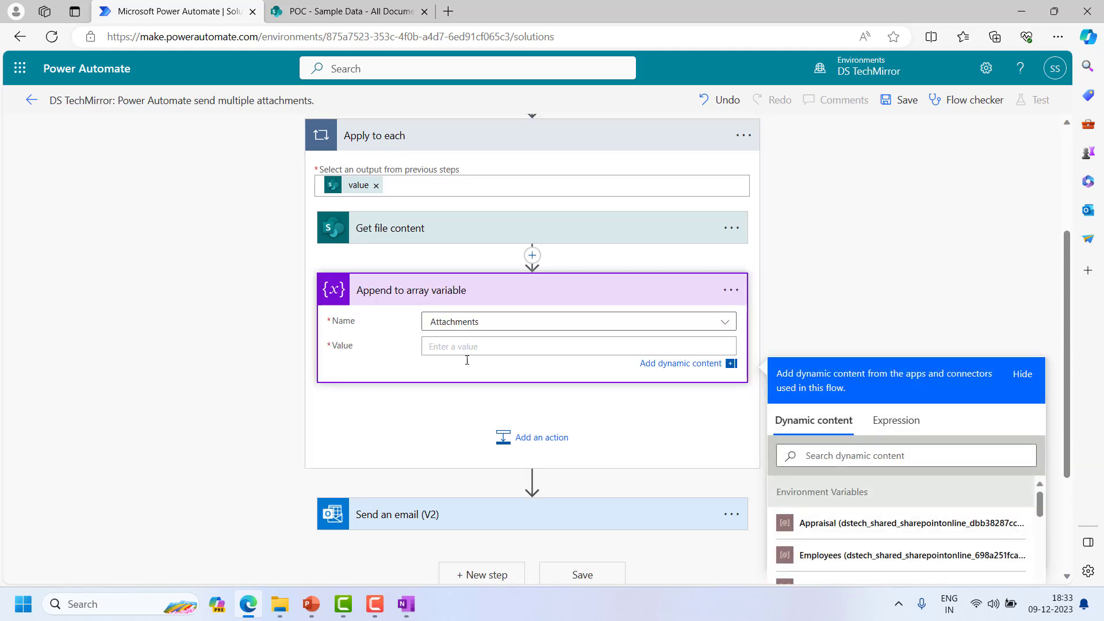
Step: Copy the sample attachment object from Send an email (V2)'s attachments into the Append to array variable action's value
{"action": "left_click", "coordinate": [461, 523]}
{"action": "scroll", "coordinate": [520, 378], "scroll_direction": "down", "scroll_amount": 3}
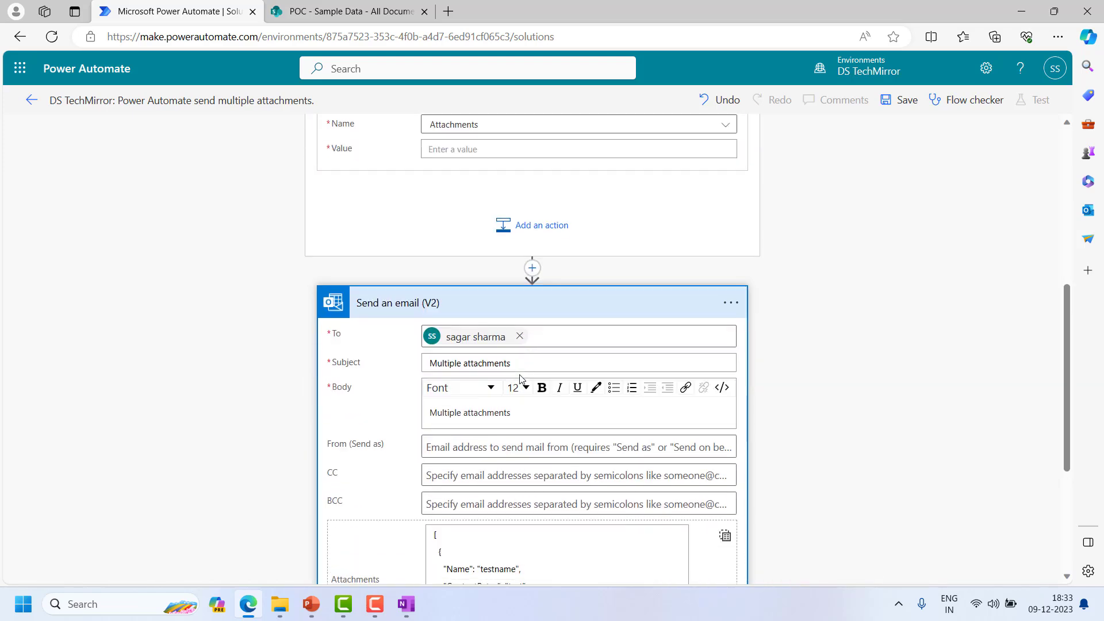
{"action": "scroll", "coordinate": [520, 380], "scroll_direction": "down", "scroll_amount": 3}
{"action": "left_click", "coordinate": [442, 410]}
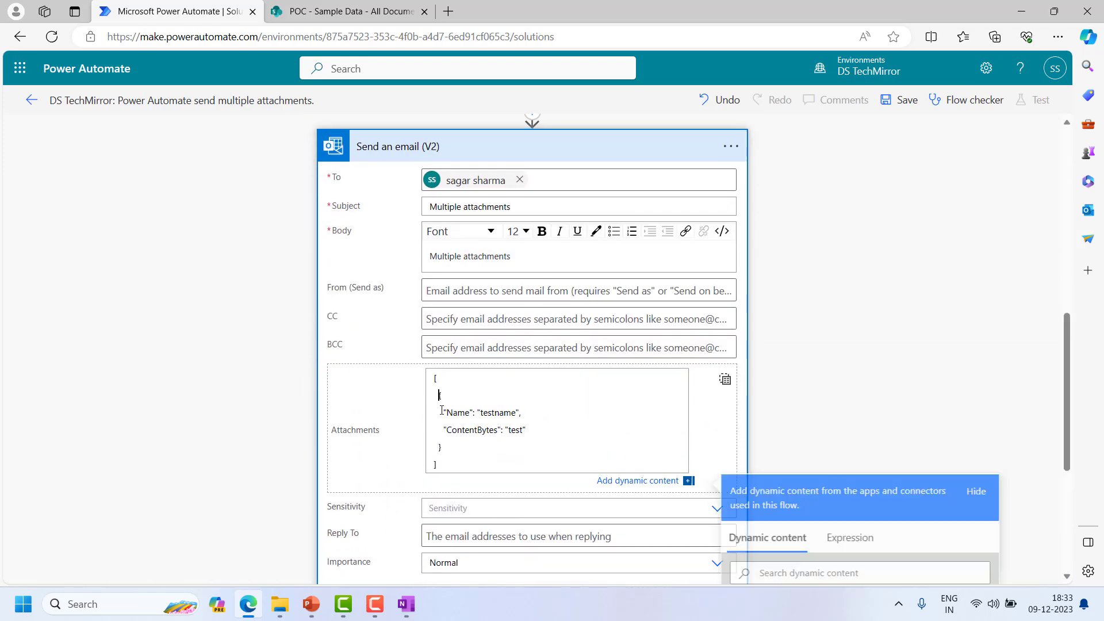
{"action": "left_click_drag", "start_coordinate": [439, 394], "coordinate": [451, 442]}
{"action": "key", "text": "ctrl+c"}
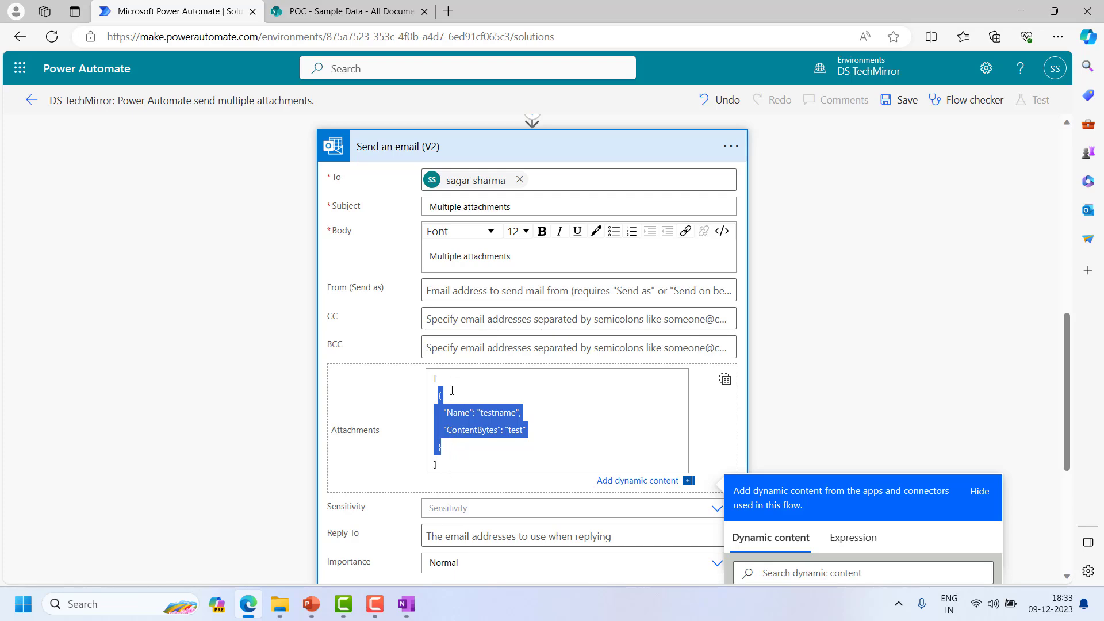
{"action": "scroll", "coordinate": [463, 431], "scroll_direction": "up", "scroll_amount": 5}
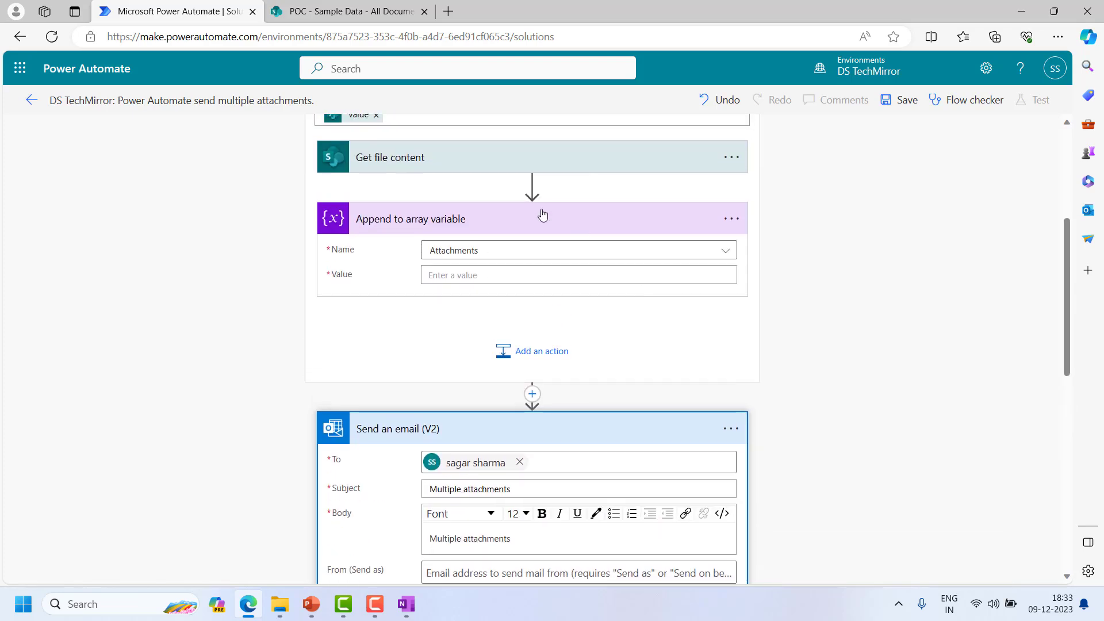
{"action": "left_click", "coordinate": [512, 278]}
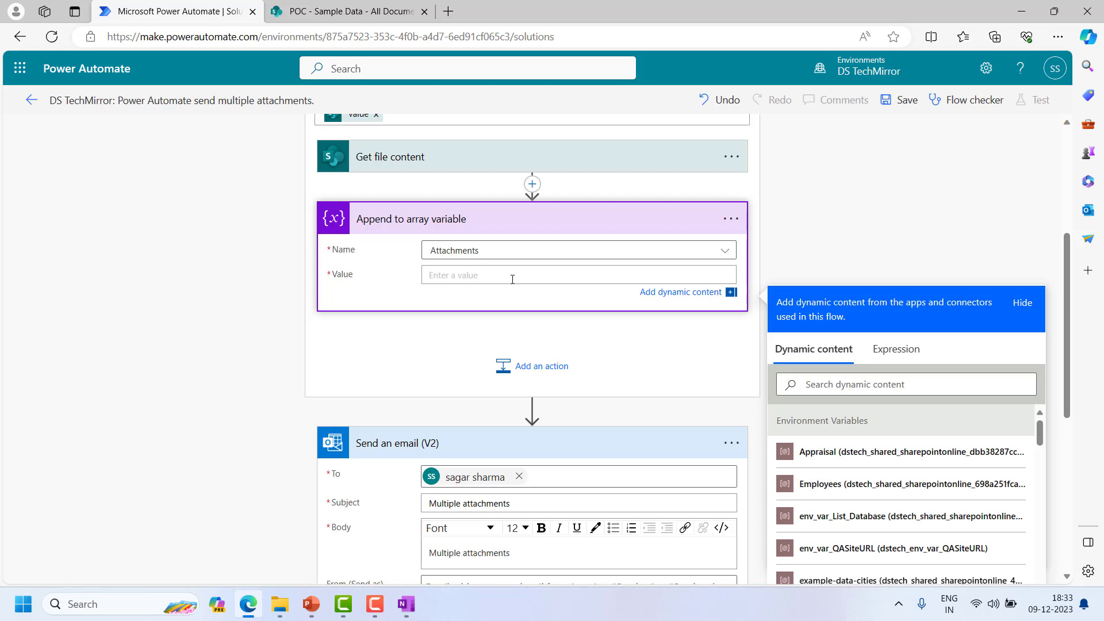
{"action": "key", "text": "ctrl+v"}
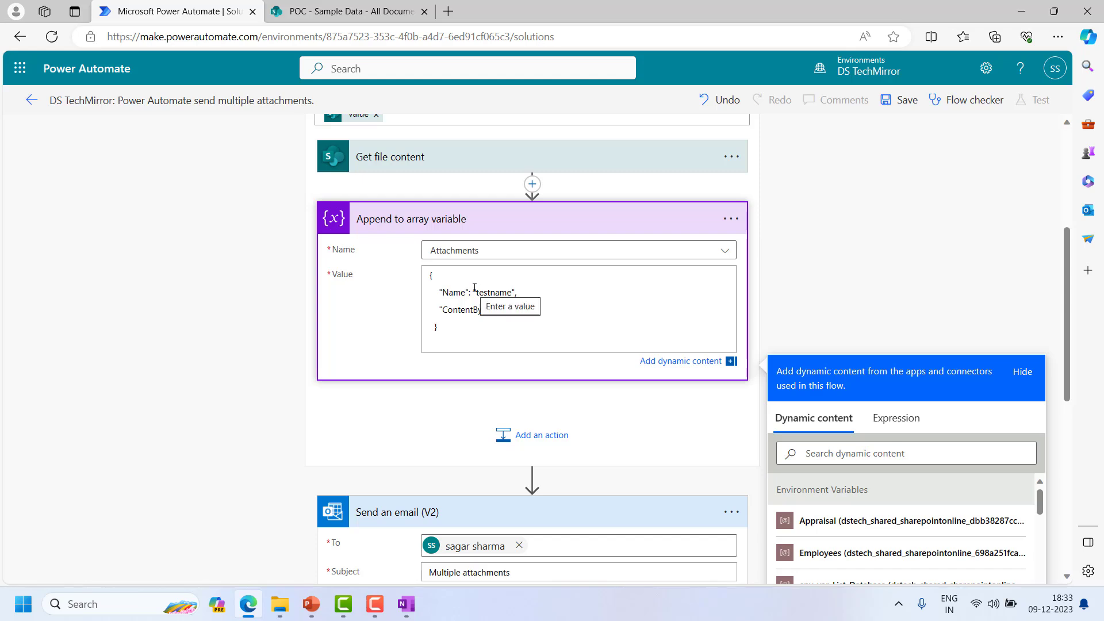
Step: Replace "testname" in the appended object's Name property with the File name with extension from Get files
{"action": "left_click_drag", "start_coordinate": [473, 292], "coordinate": [516, 288]}
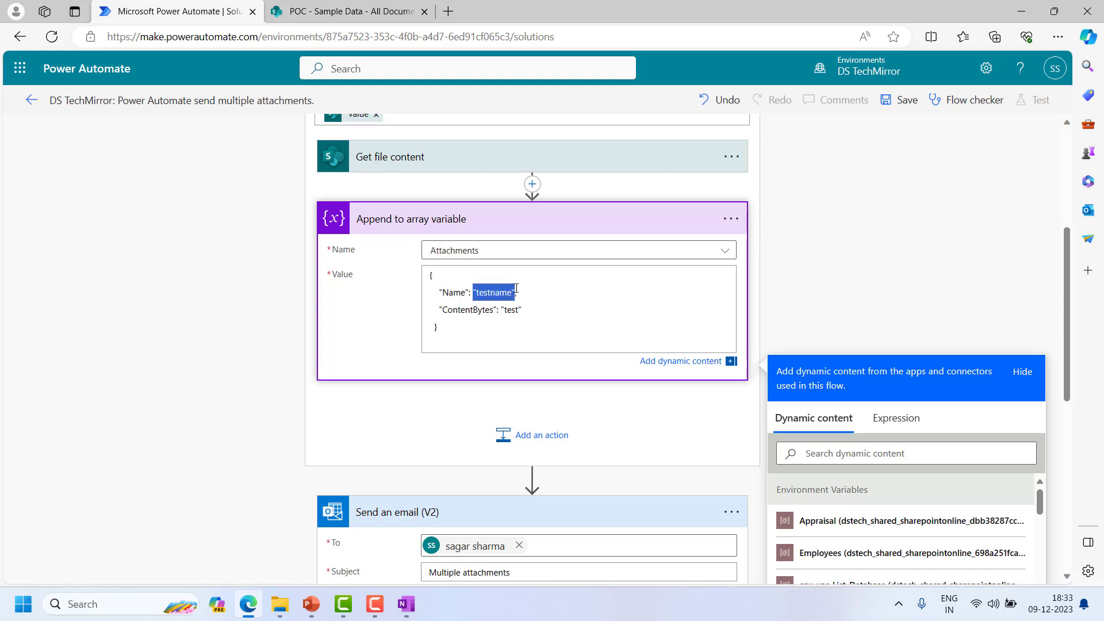
{"action": "key", "text": "BackSpace"}
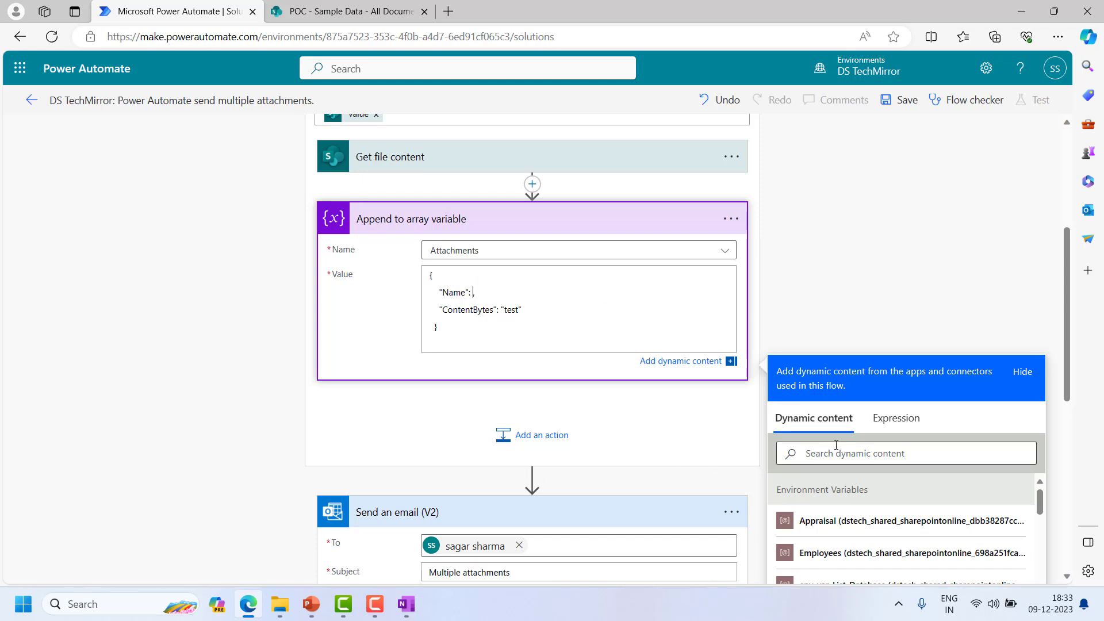
{"action": "left_click", "coordinate": [868, 449]}
{"action": "type", "text": "filename"}
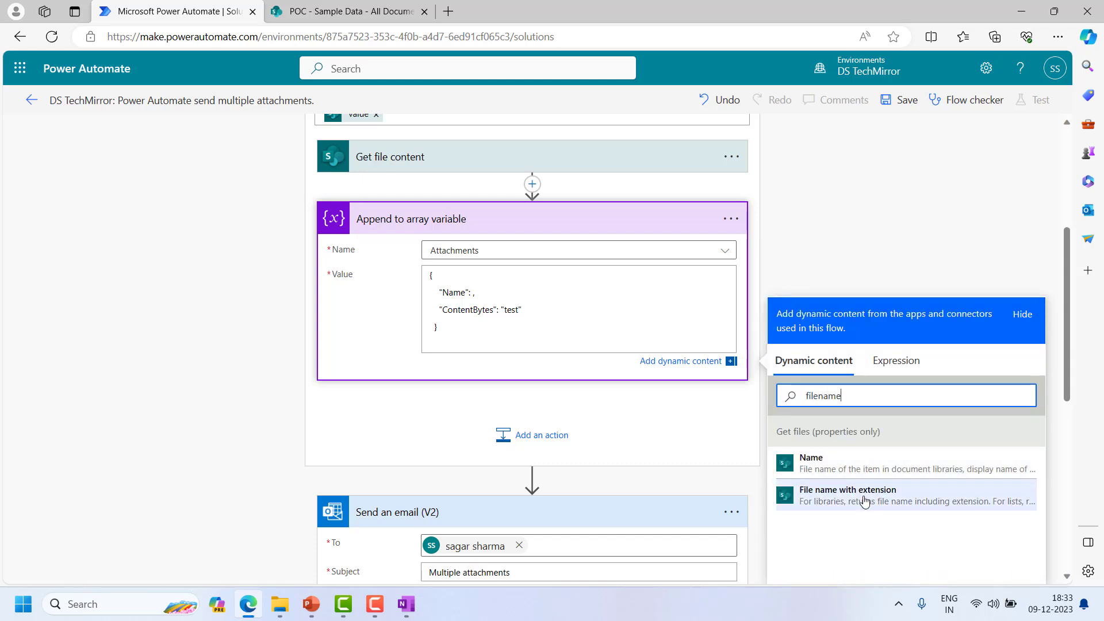
{"action": "left_click", "coordinate": [865, 494]}
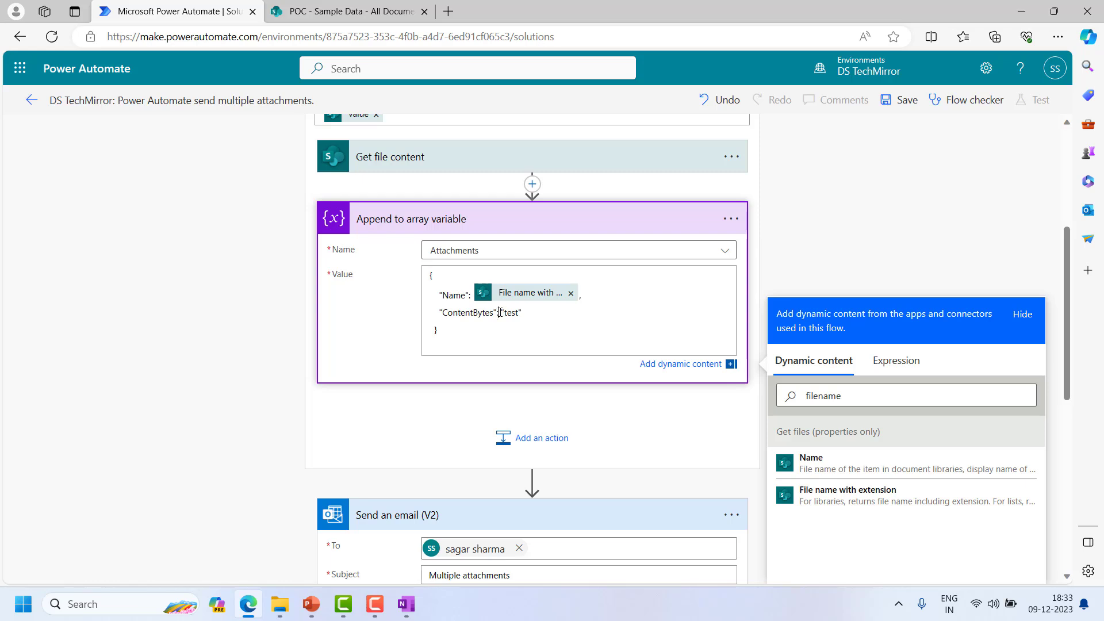
Step: Replace "test" in the appended object's ContentBytes property with the File Content from Get file content, and collapse the Append to array variable action
{"action": "left_click_drag", "start_coordinate": [523, 313], "coordinate": [498, 313]}
{"action": "key", "text": "BackSpace"}
{"action": "left_click", "coordinate": [849, 398]}
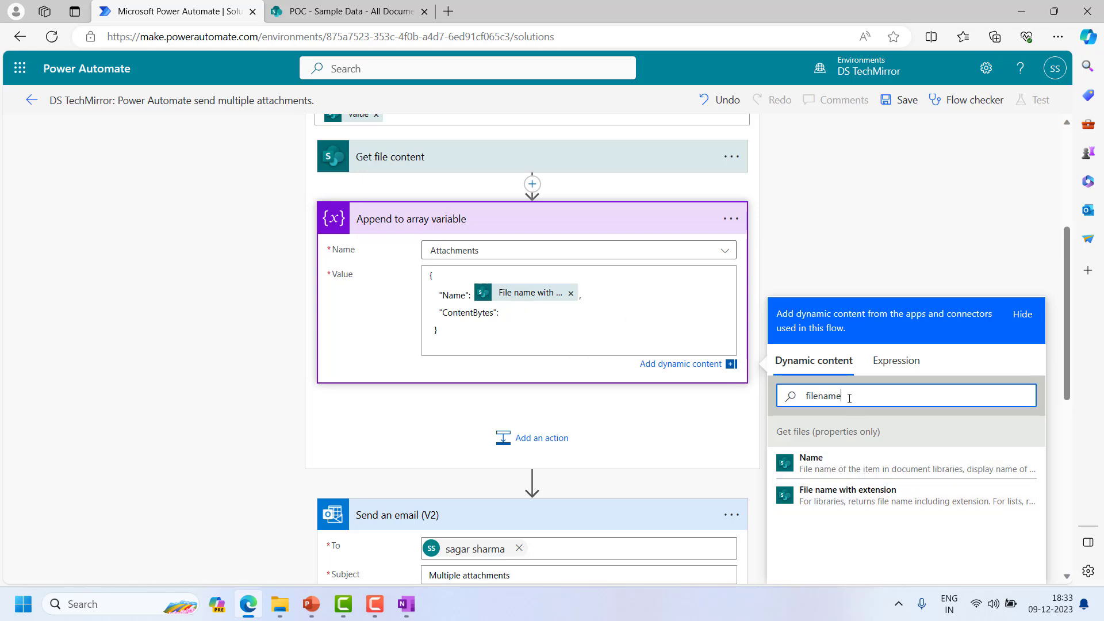
{"action": "key", "text": "BackSpace"}
{"action": "key", "text": "BackSpace"}
{"action": "key", "text": "BackSpace"}
{"action": "key", "text": "BackSpace"}
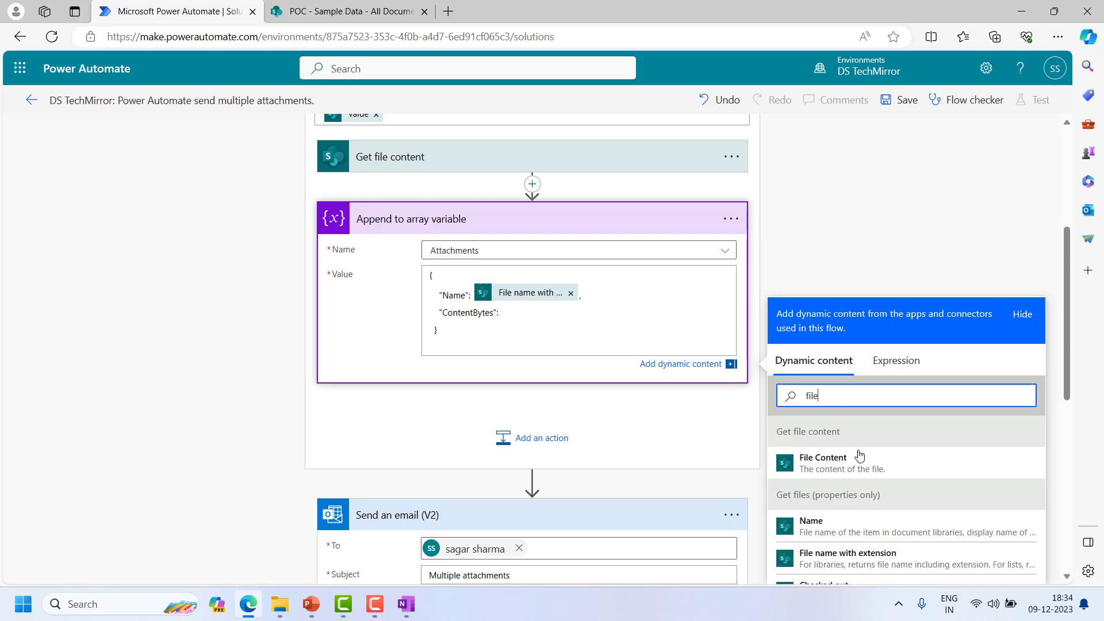
{"action": "left_click", "coordinate": [858, 458]}
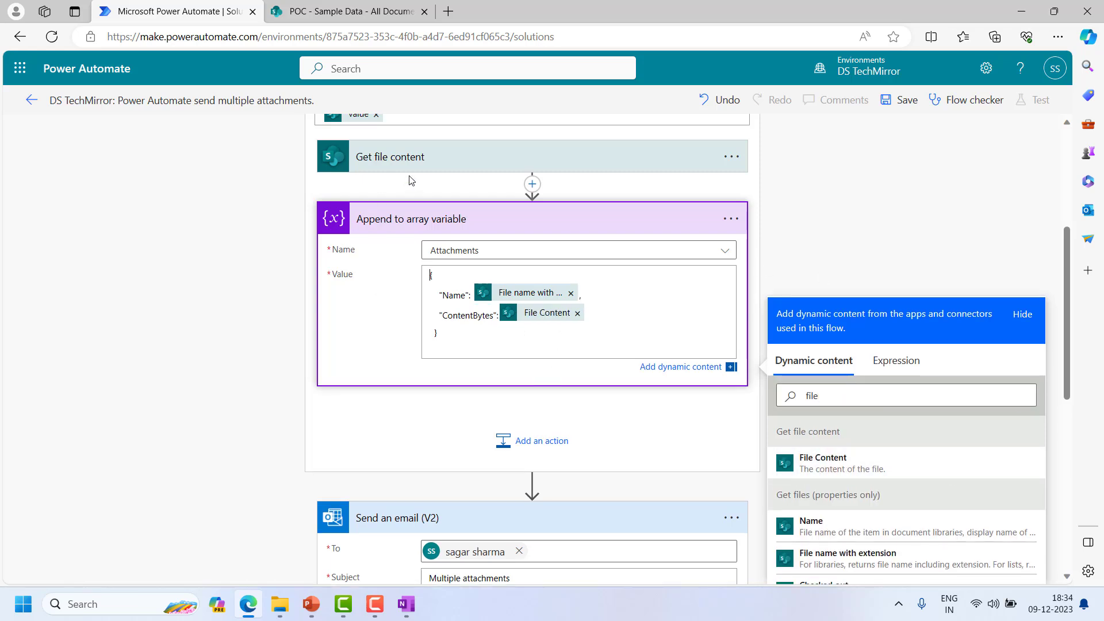
{"action": "scroll", "coordinate": [453, 179], "scroll_direction": "up", "scroll_amount": 1}
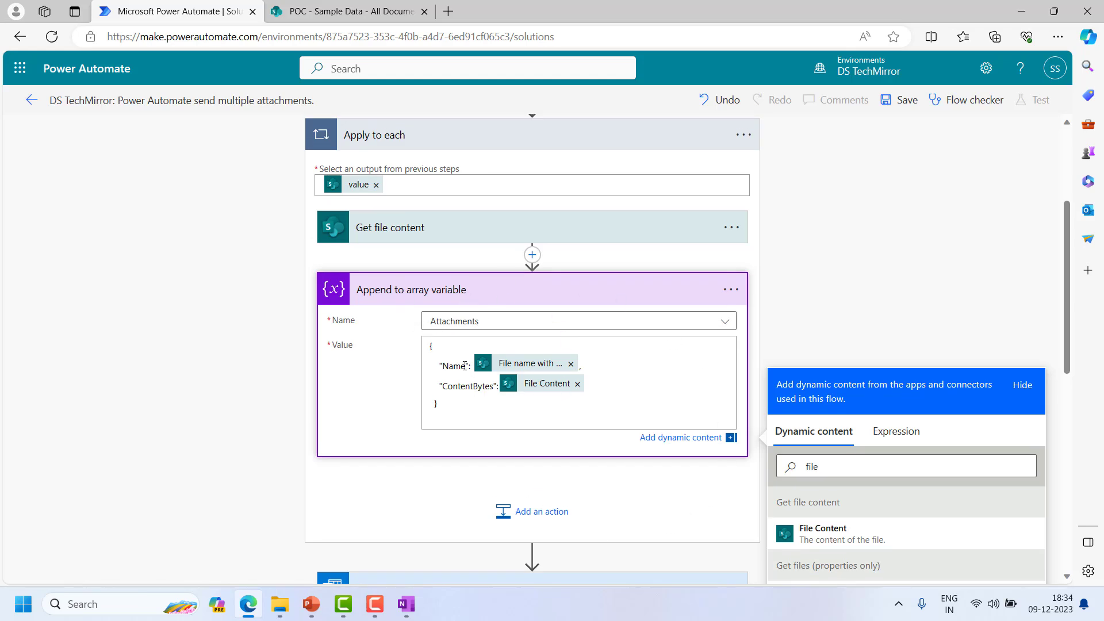
{"action": "left_click", "coordinate": [513, 294]}
Step: Clear the sample attachment name and content from the Send an email (V2) action's first attachment item
{"action": "scroll", "coordinate": [584, 352], "scroll_direction": "down", "scroll_amount": 6}
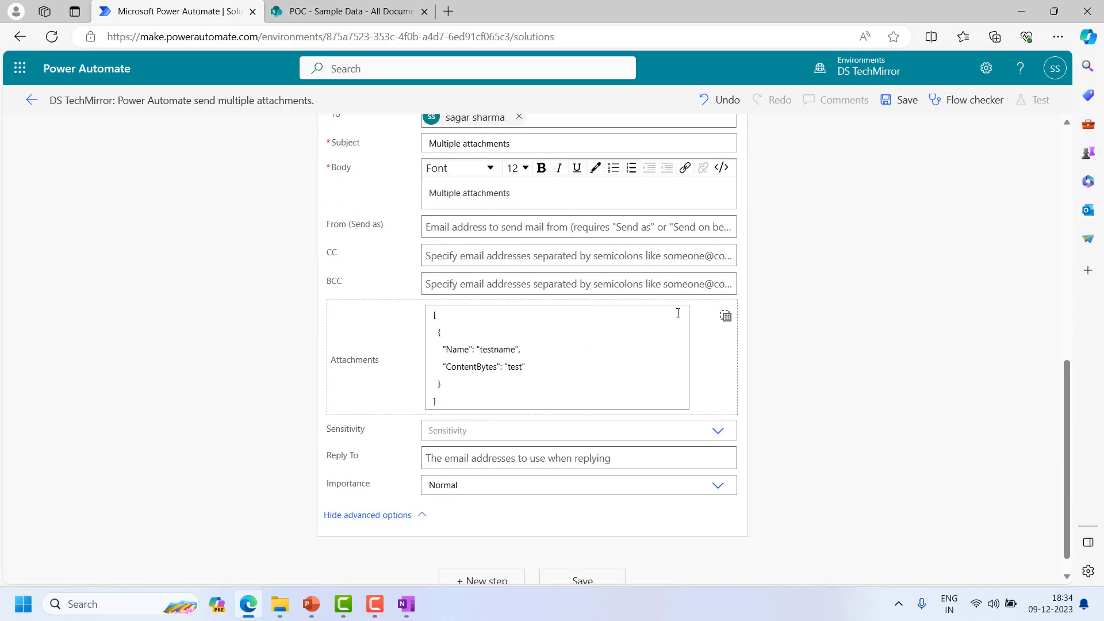
{"action": "left_click", "coordinate": [725, 316]}
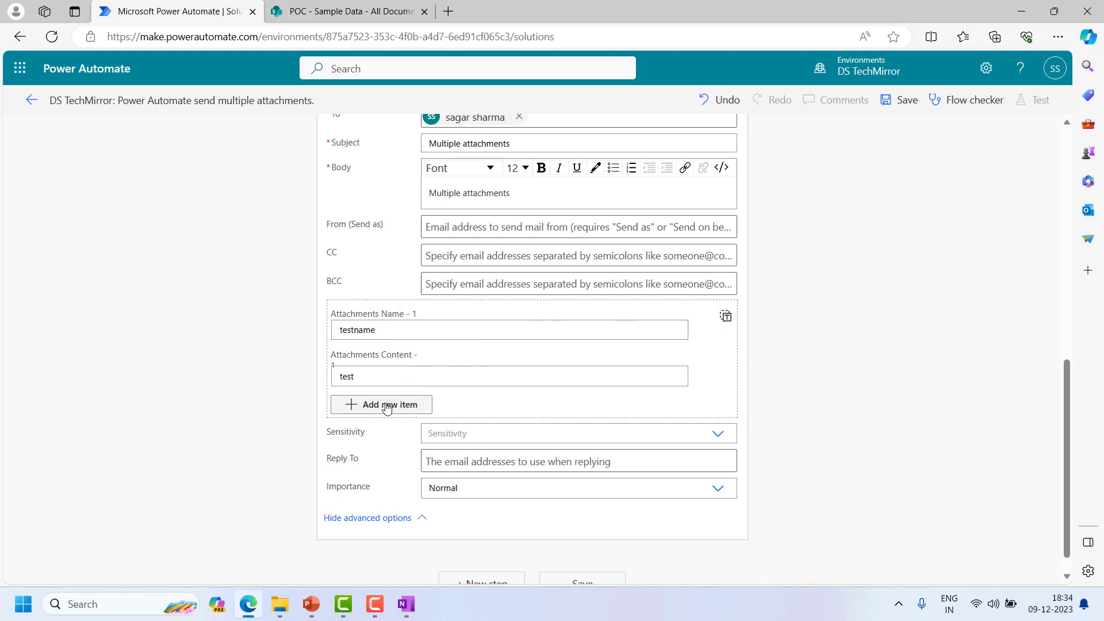
{"action": "left_click", "coordinate": [385, 337]}
{"action": "key", "text": "BackSpace"}
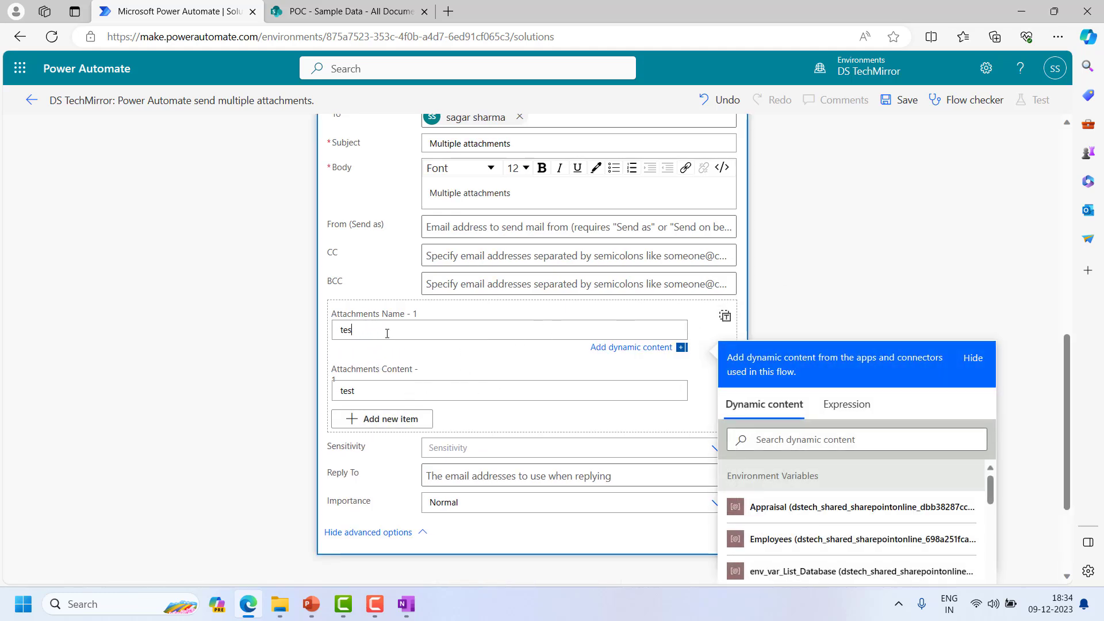
{"action": "key", "text": "BackSpace"}
{"action": "key", "text": "BackSpace"}
{"action": "key", "text": "BackSpace"}
{"action": "left_click", "coordinate": [357, 388]}
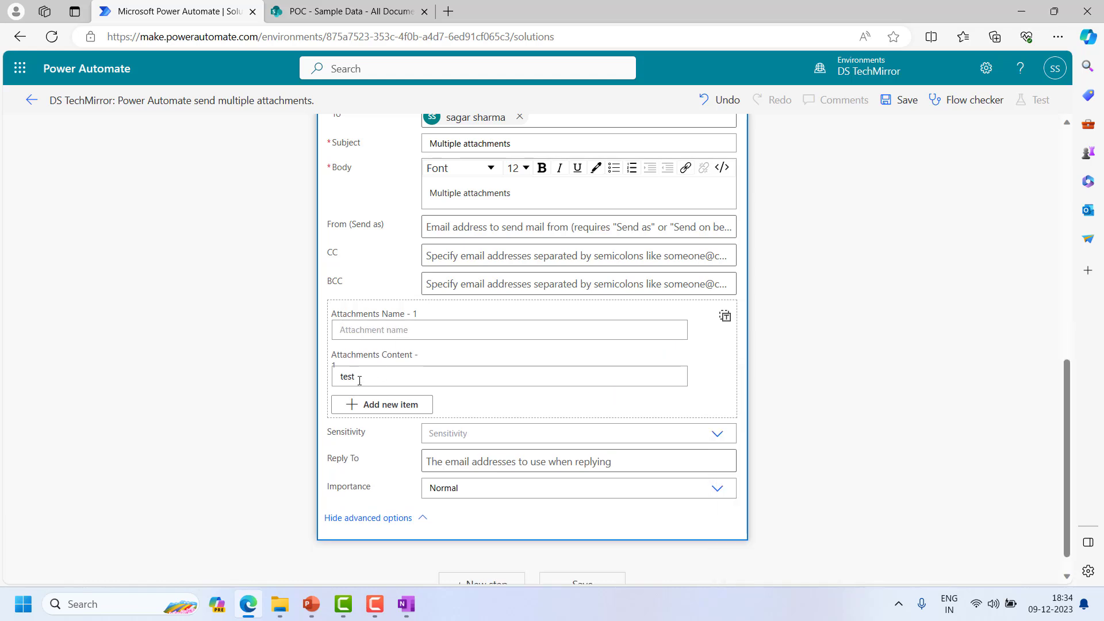
{"action": "left_click", "coordinate": [359, 380]}
{"action": "key", "text": "BackSpace"}
{"action": "key", "text": "BackSpace"}
{"action": "key", "text": "BackSpace"}
{"action": "key", "text": "BackSpace"}
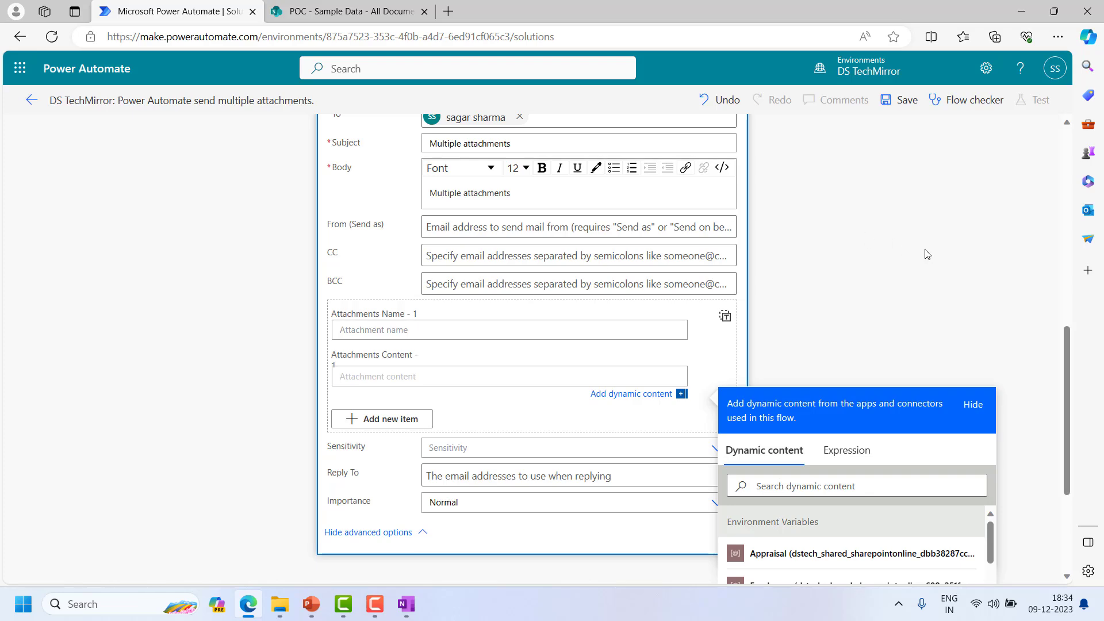
{"action": "left_click", "coordinate": [927, 253]}
Step: Switch the email's attachments input to an entire array, set it to the Attachments variable, and save the flow
{"action": "left_click", "coordinate": [725, 316]}
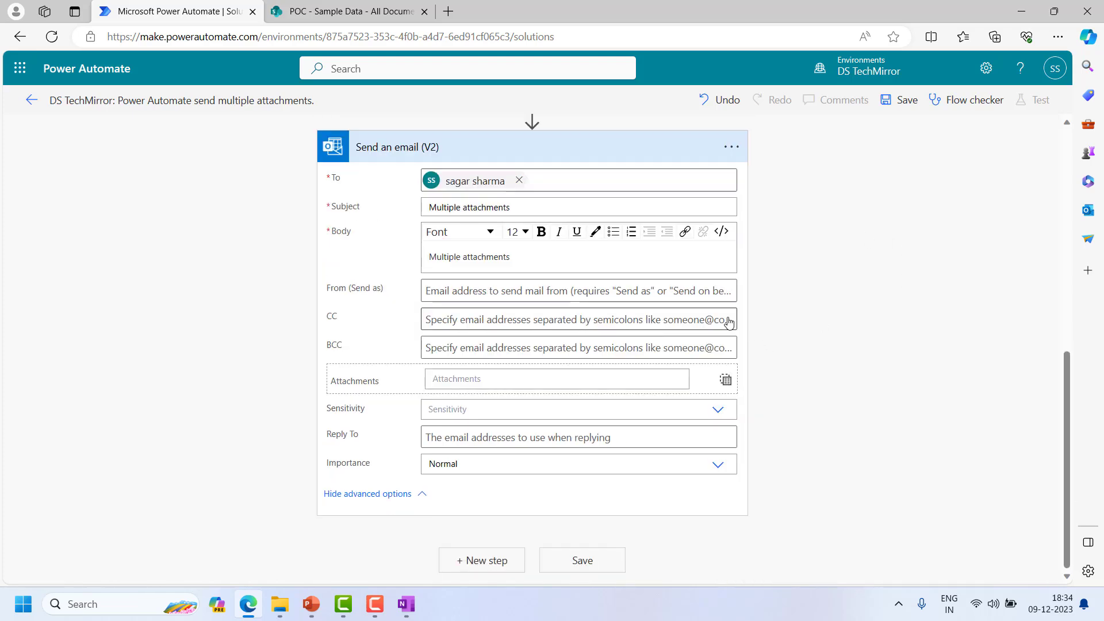
{"action": "left_click", "coordinate": [532, 376]}
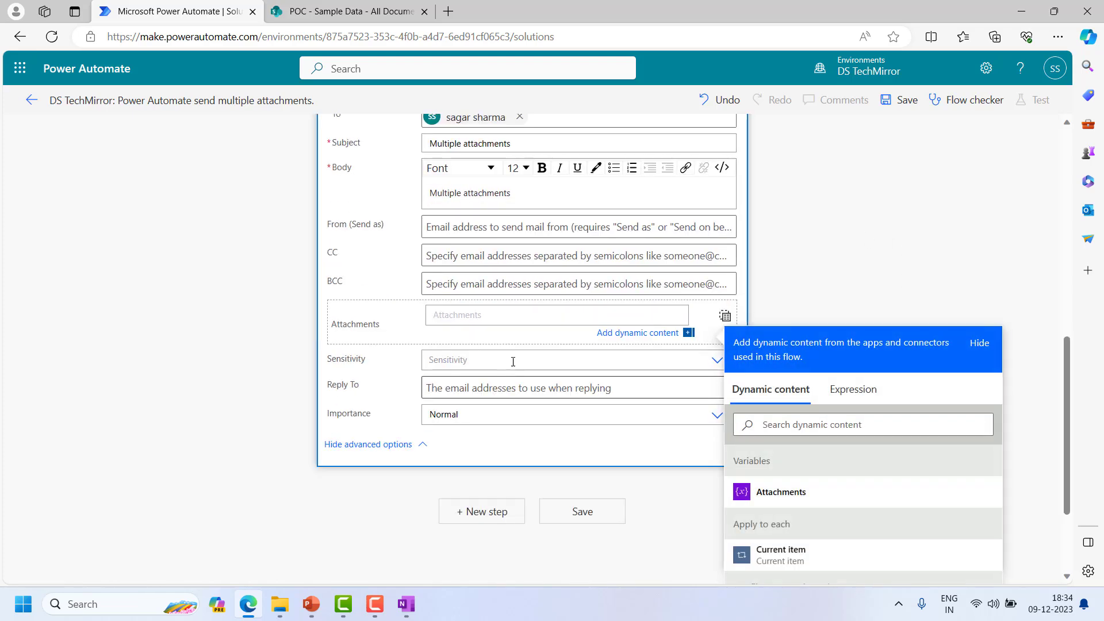
{"action": "left_click", "coordinate": [783, 493]}
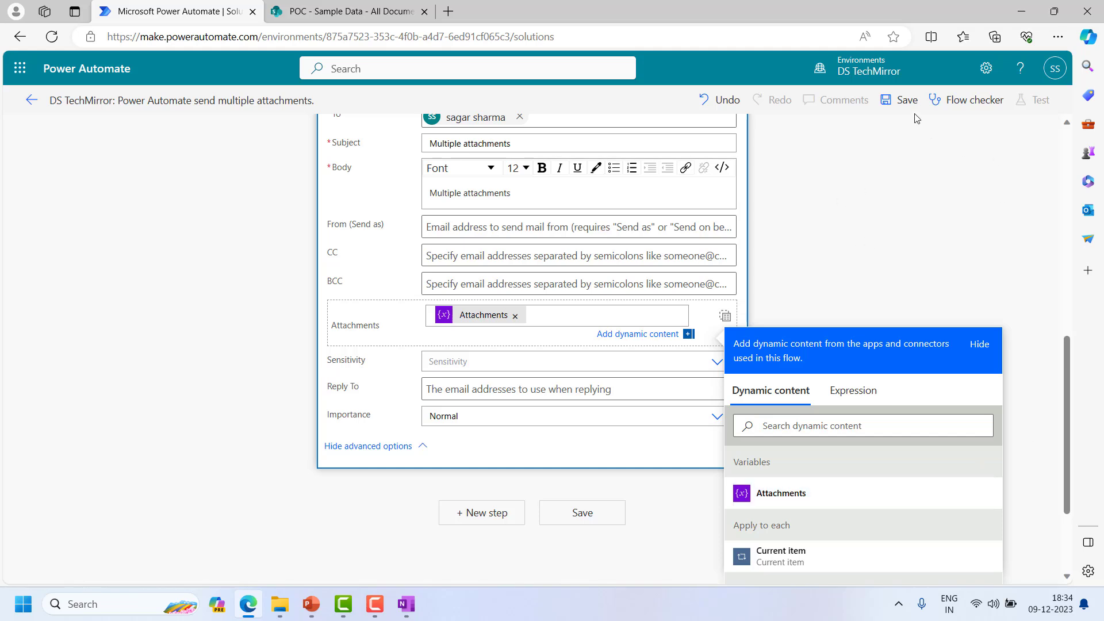
{"action": "left_click", "coordinate": [903, 101]}
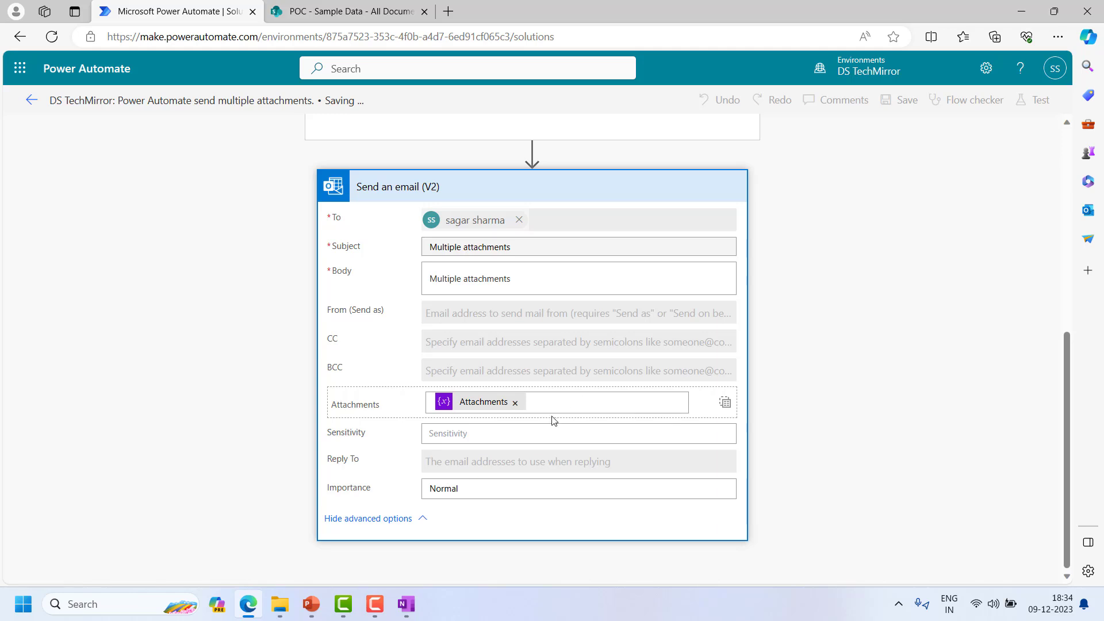
Step: Review the Append to array variable action's mapping, and collapse the Apply to each and Send an email (V2) actions to examine the overall flow
{"action": "scroll", "coordinate": [805, 402], "scroll_direction": "up", "scroll_amount": 3}
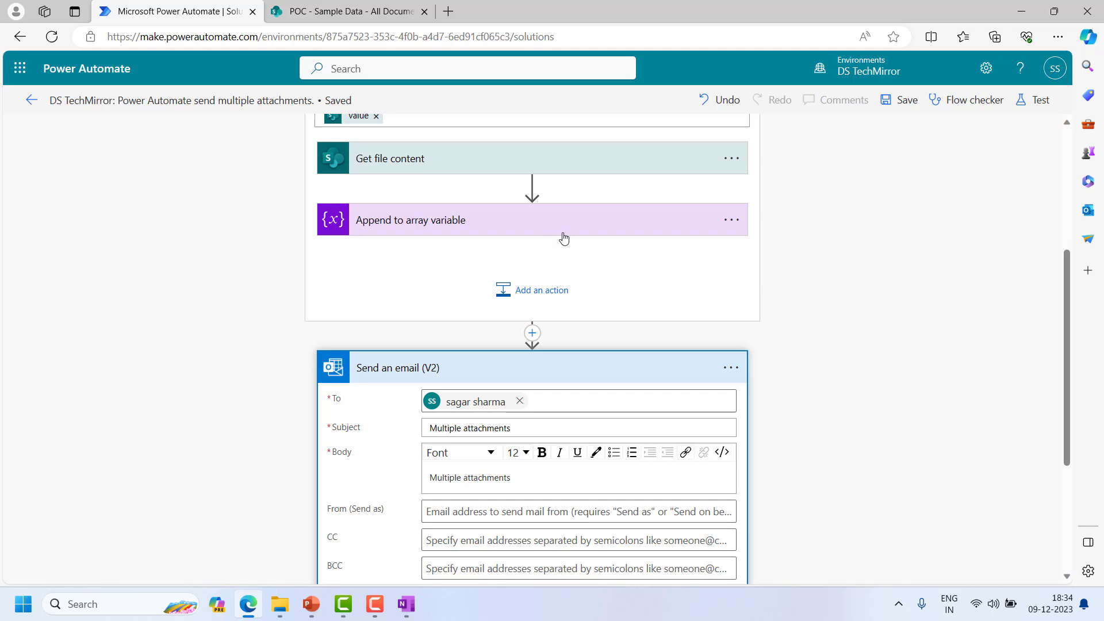
{"action": "scroll", "coordinate": [563, 238], "scroll_direction": "up", "scroll_amount": 3}
{"action": "left_click", "coordinate": [458, 365]}
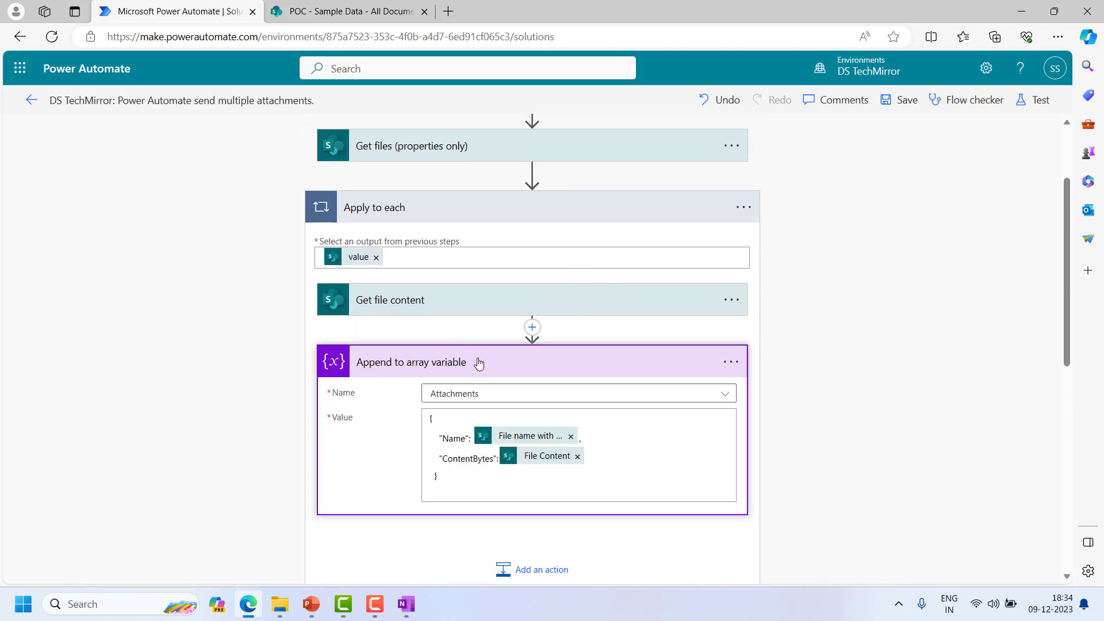
{"action": "left_click", "coordinate": [478, 363]}
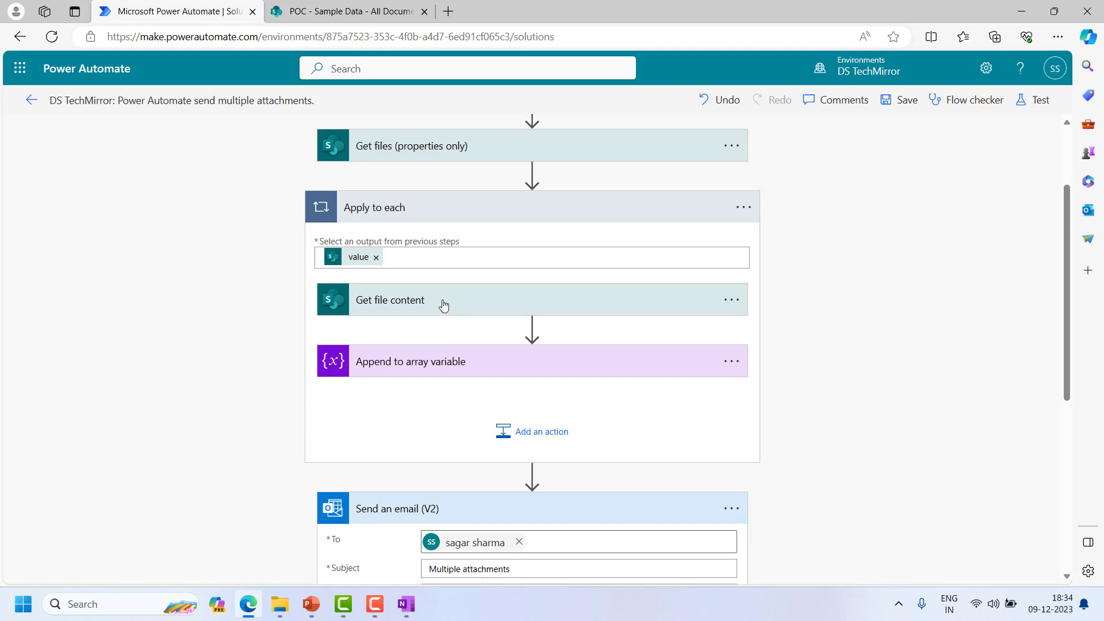
{"action": "left_click", "coordinate": [508, 207]}
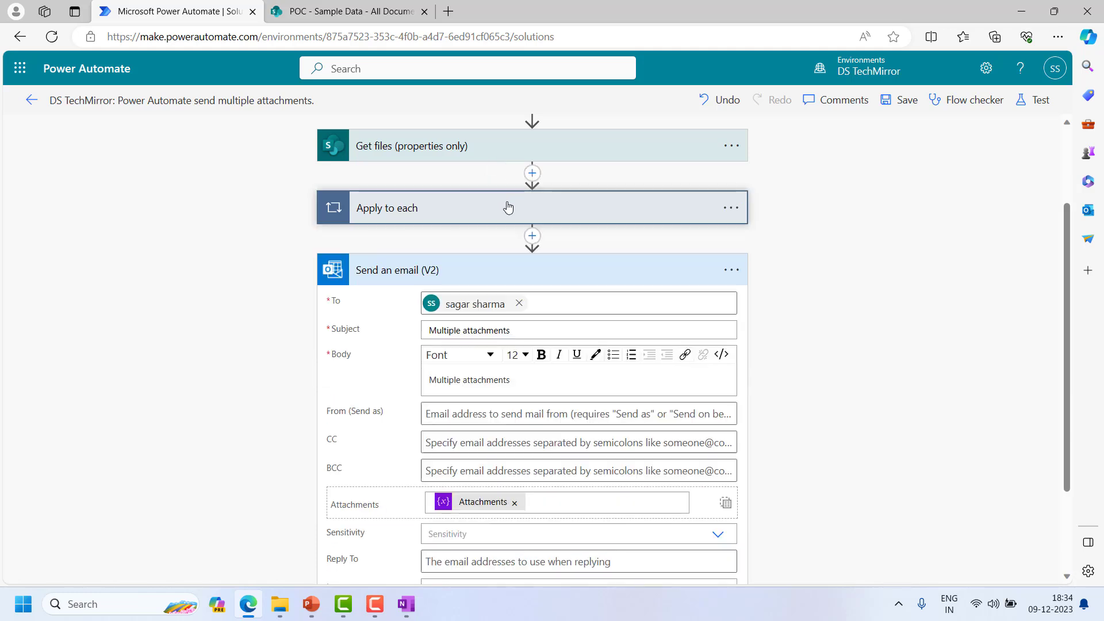
{"action": "left_click", "coordinate": [524, 275]}
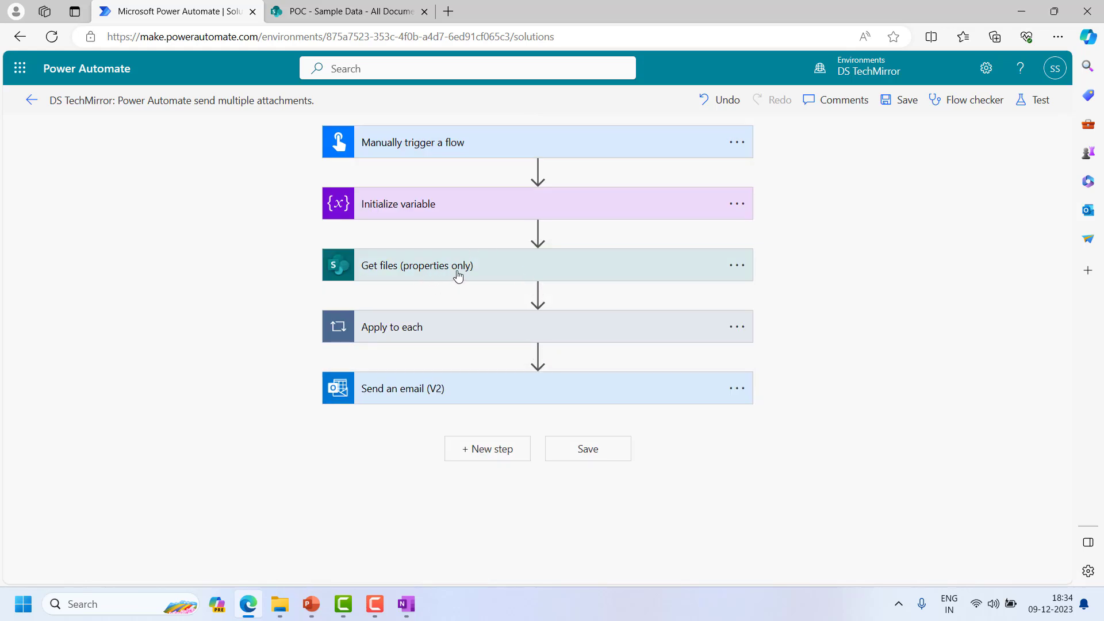
{"action": "left_click", "coordinate": [468, 323]}
{"action": "left_click", "coordinate": [469, 323]}
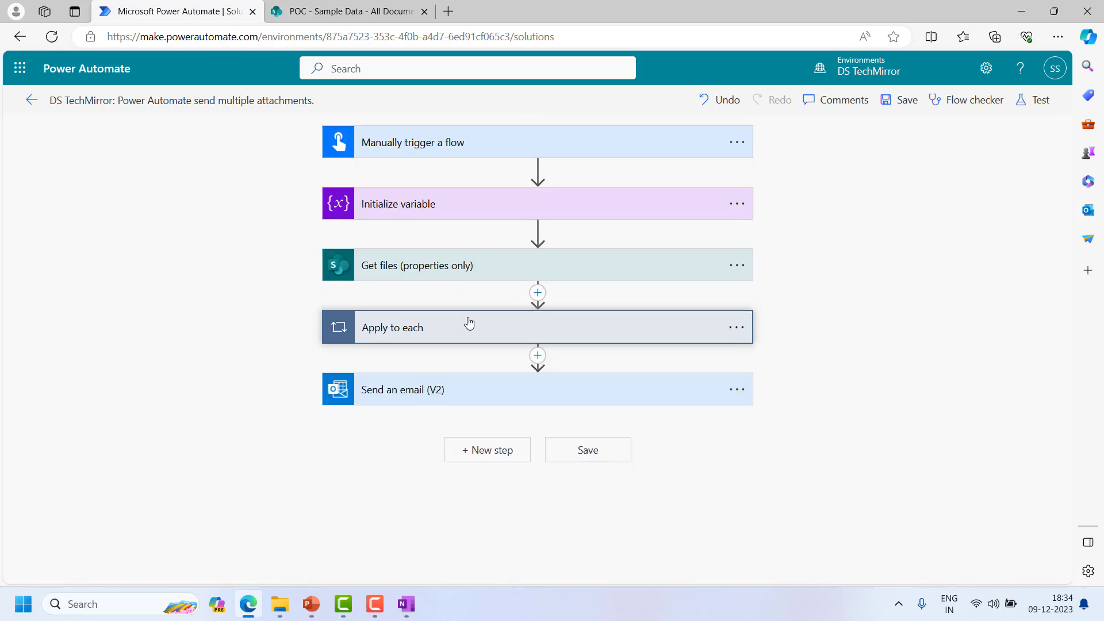
Step: Start a manual test run of the flow and close the run confirmation
{"action": "left_click", "coordinate": [1024, 104]}
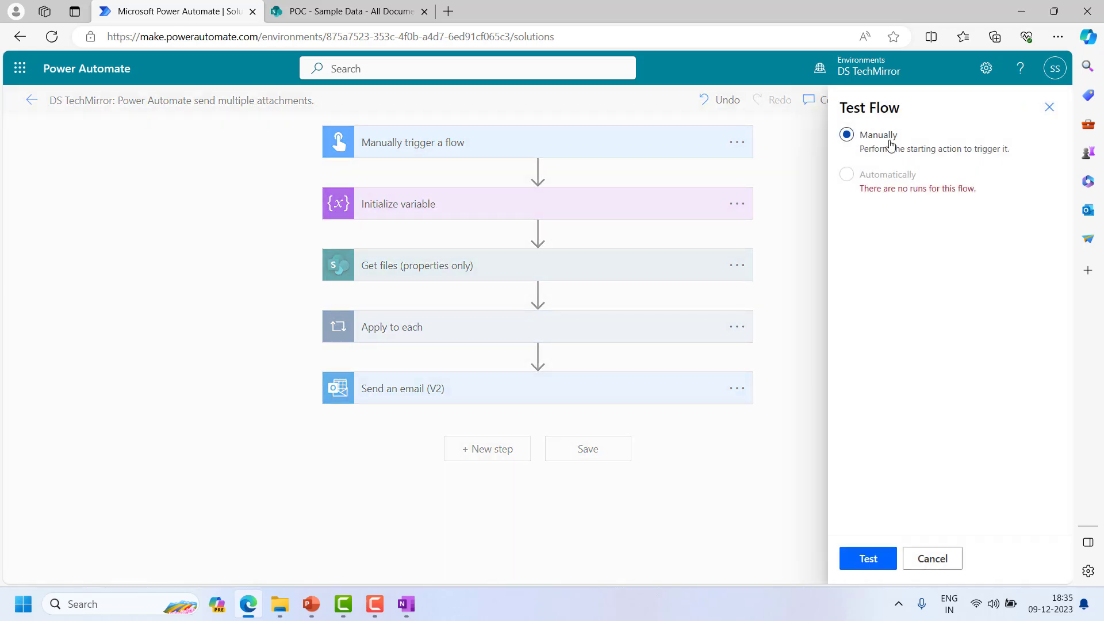
{"action": "left_click", "coordinate": [886, 559]}
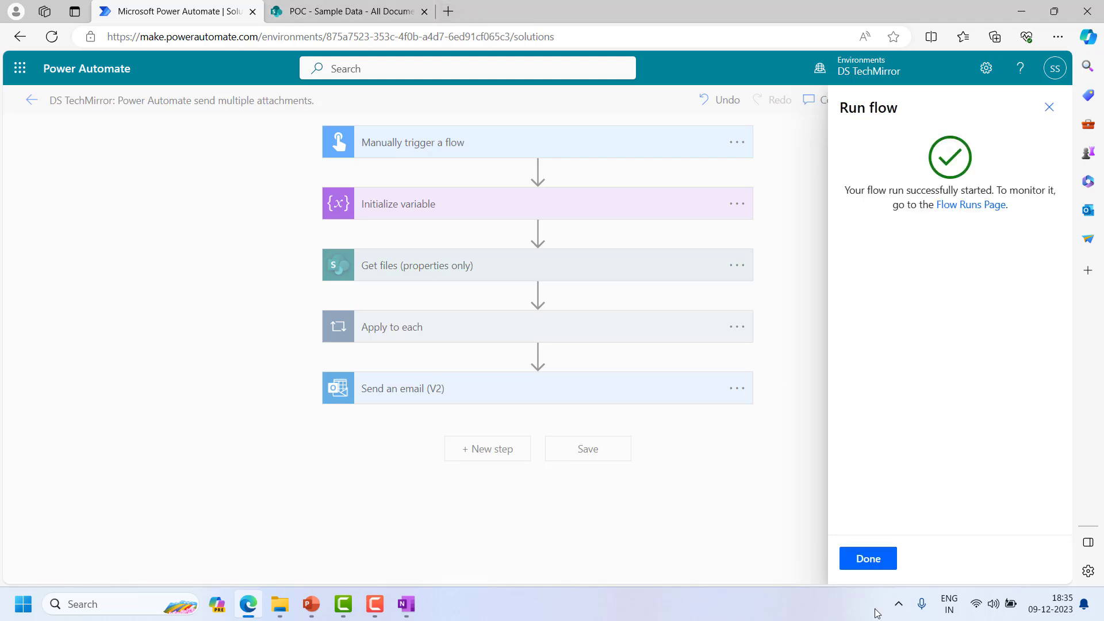
{"action": "left_click", "coordinate": [876, 561]}
Step: Open Outlook from the Microsoft 365 apps in a separate browser tab, and return to Power Automate to check the flow run's status
{"action": "left_click", "coordinate": [448, 11]}
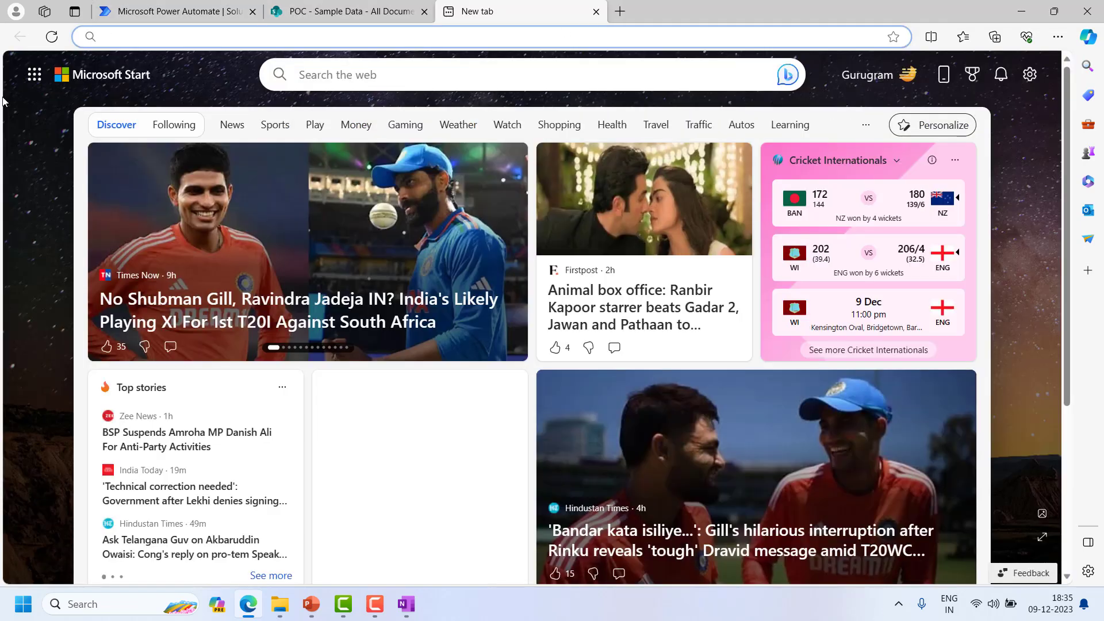
{"action": "left_click", "coordinate": [238, 6]}
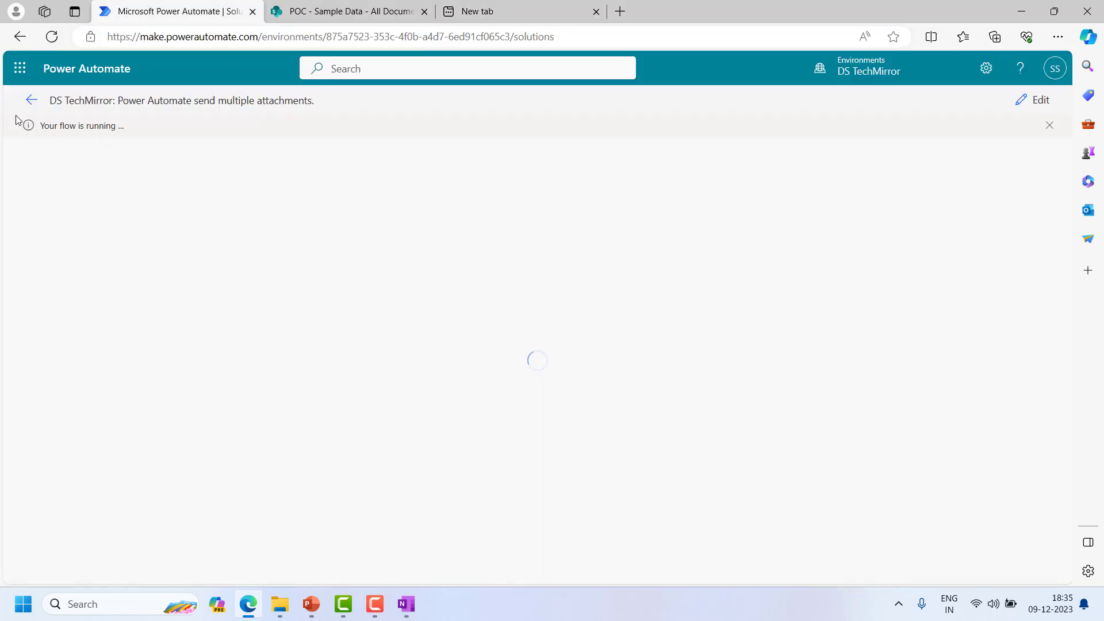
{"action": "left_click", "coordinate": [19, 69]}
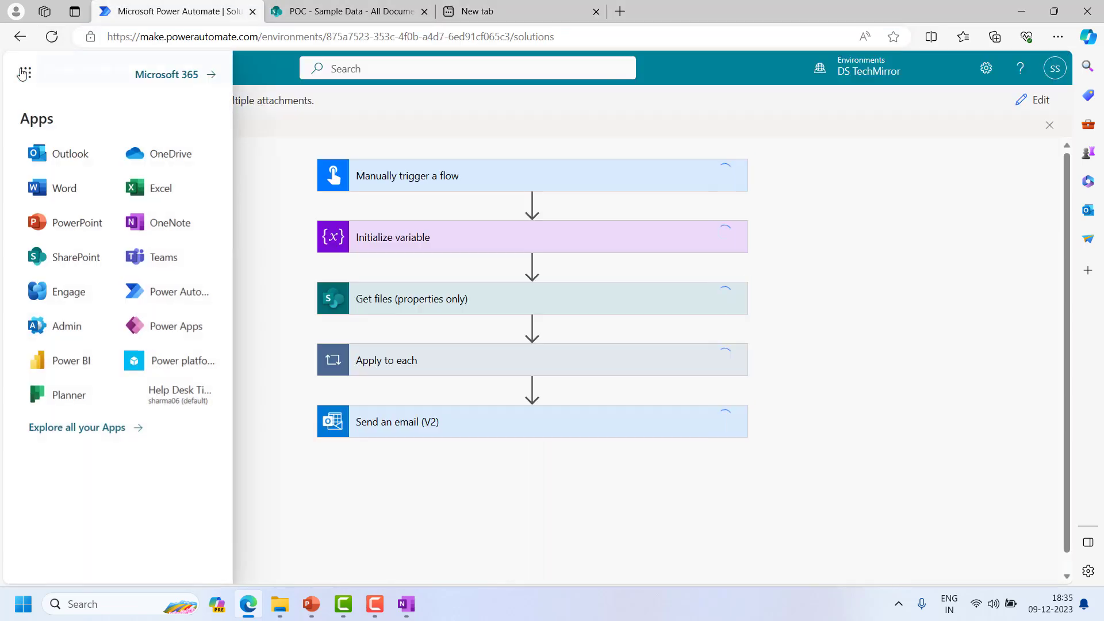
{"action": "left_click", "coordinate": [70, 167]}
{"action": "left_click", "coordinate": [195, 13]}
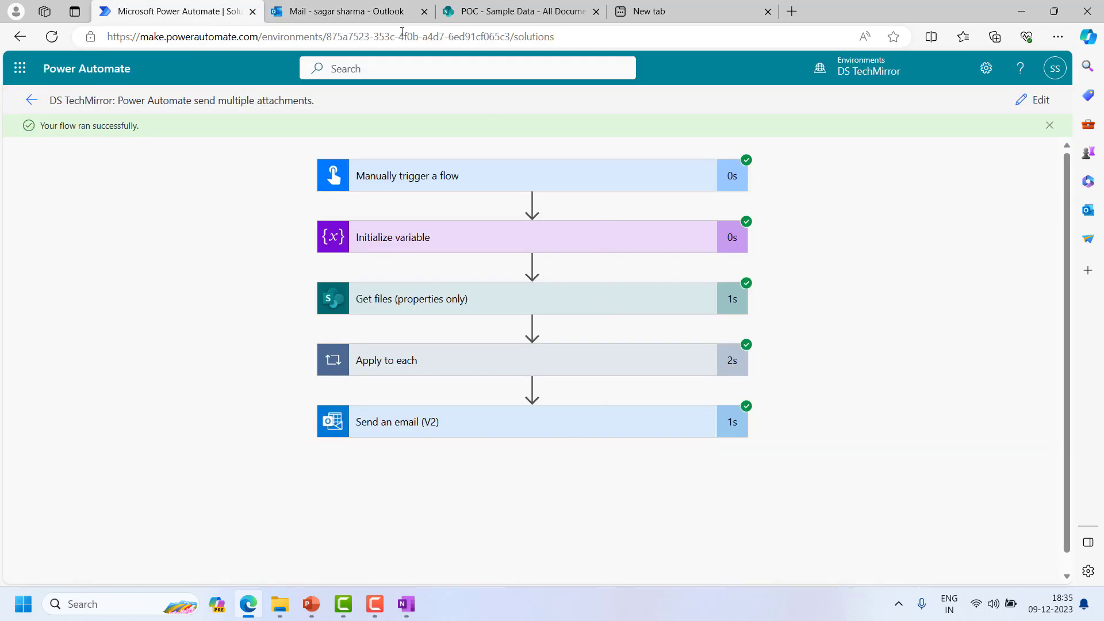
Step: Open the newest "Multiple attachments" email in Outlook, compare its attachments with SharePoint's Sample Data folder, and return to the flow run in Power Automate
{"action": "left_click", "coordinate": [362, 8]}
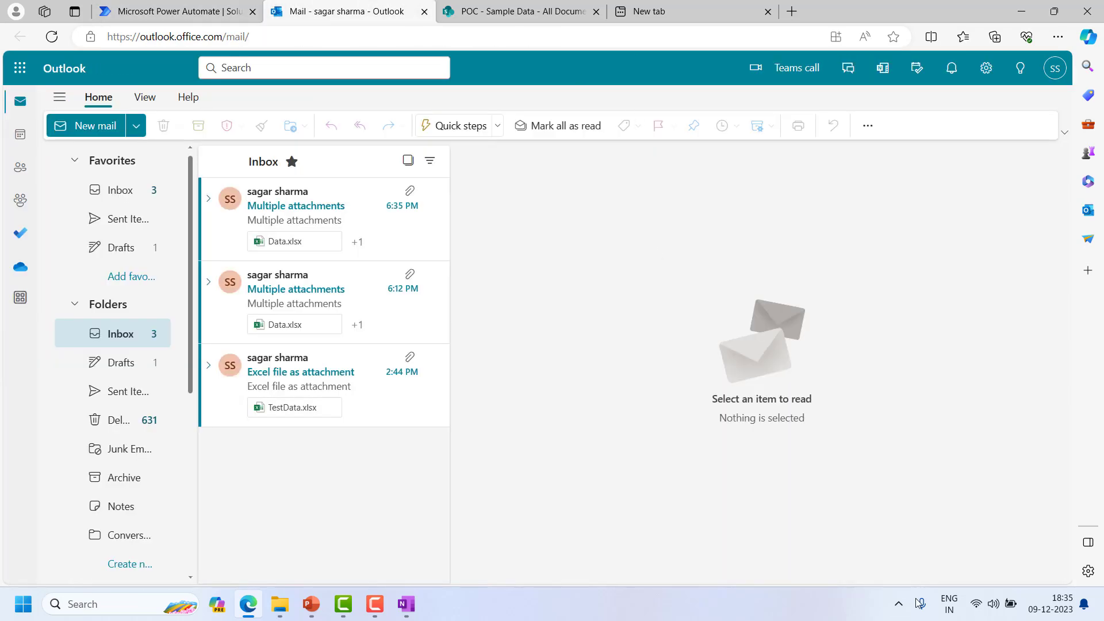
{"action": "left_click", "coordinate": [319, 195]}
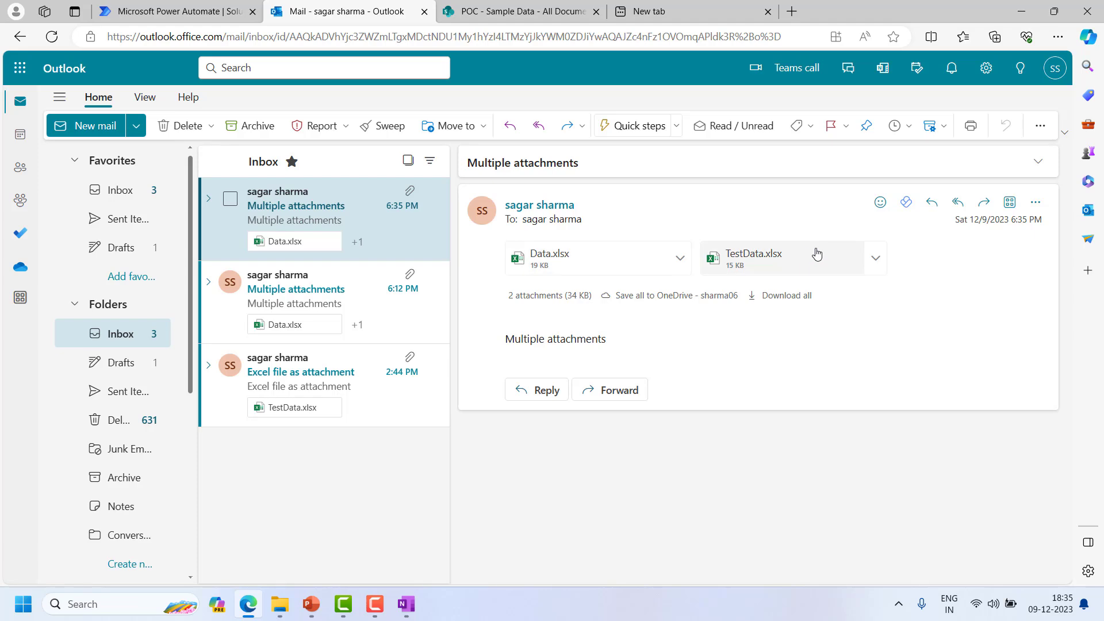
{"action": "left_click", "coordinate": [518, 11]}
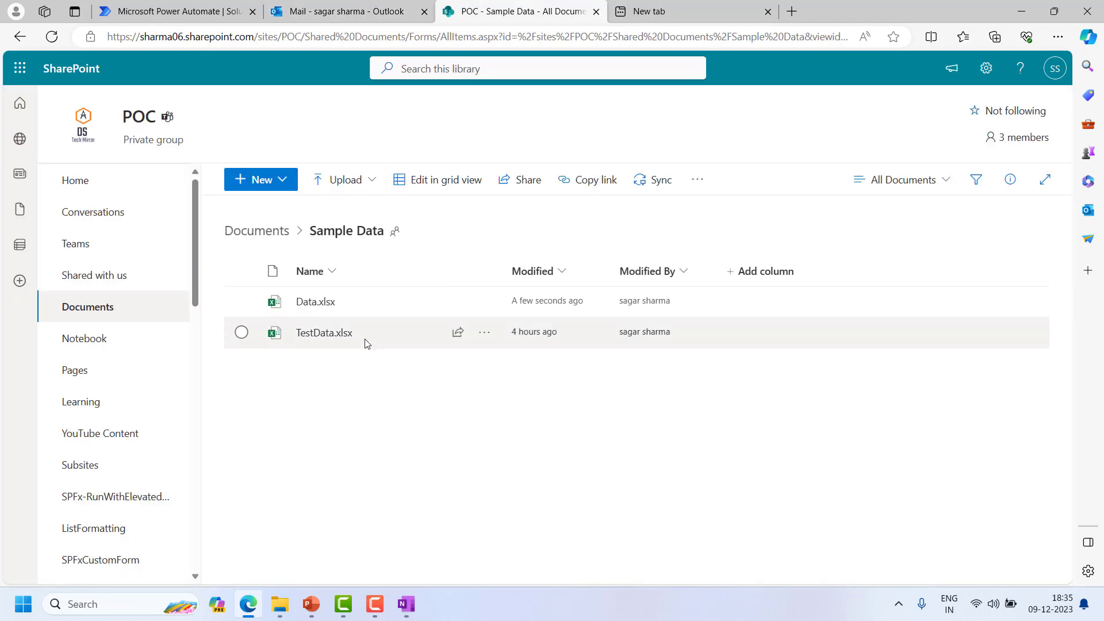
{"action": "left_click", "coordinate": [365, 7]}
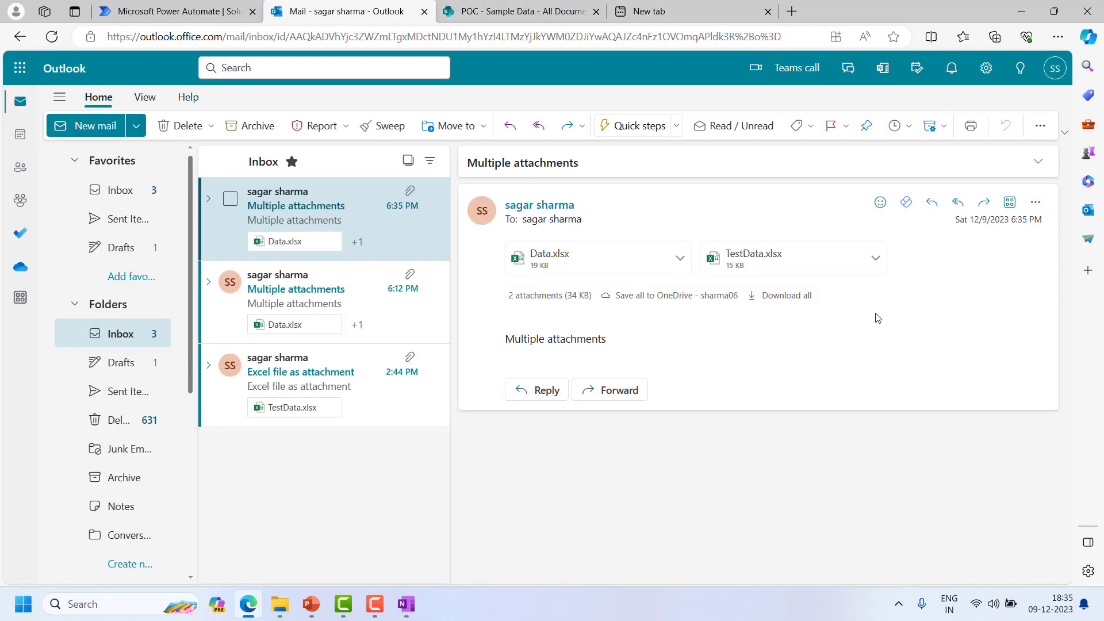
{"action": "left_click", "coordinate": [114, 5]}
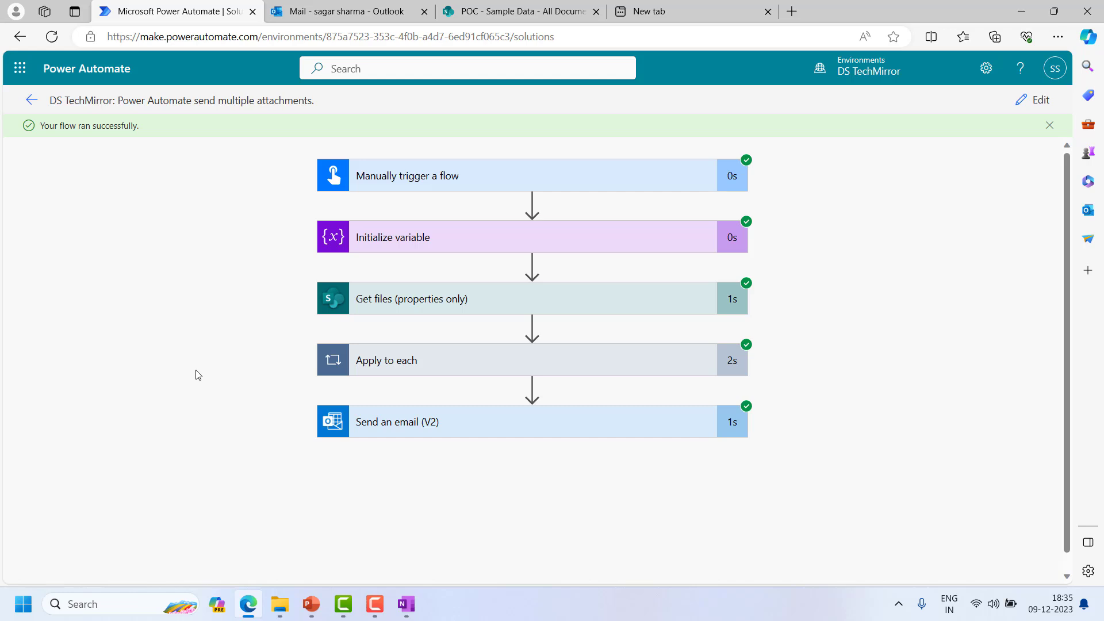